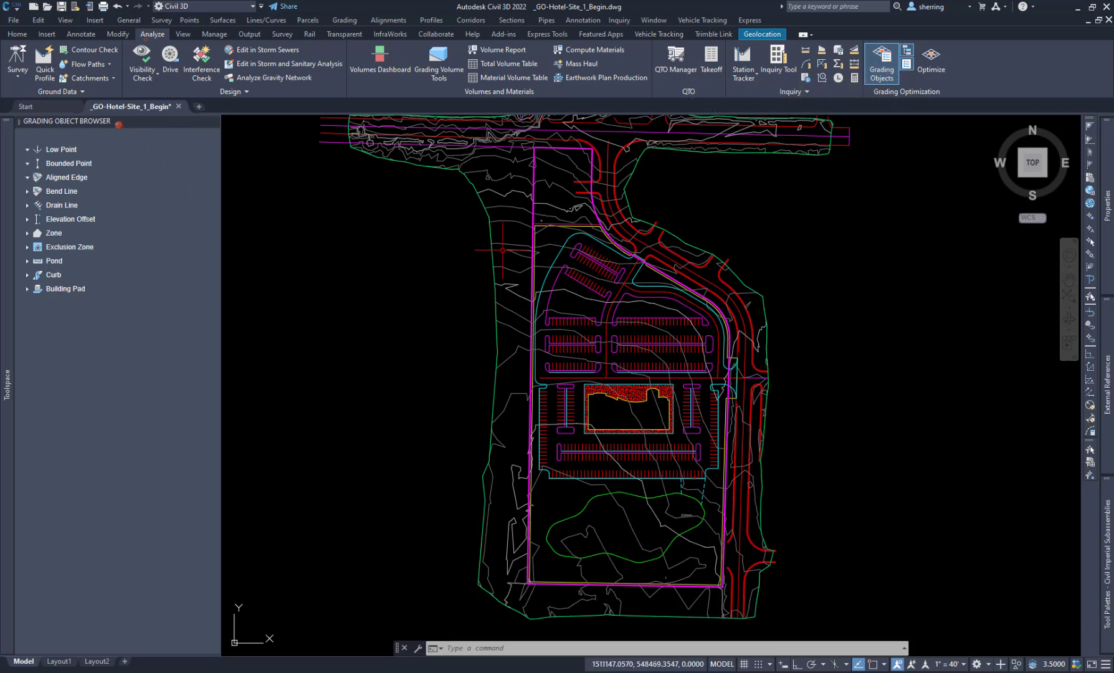
Designate the node point along the south edge of the parking lot as a Low Point grading object
{"action": "mouse_move", "coordinate": [1106, 537]}
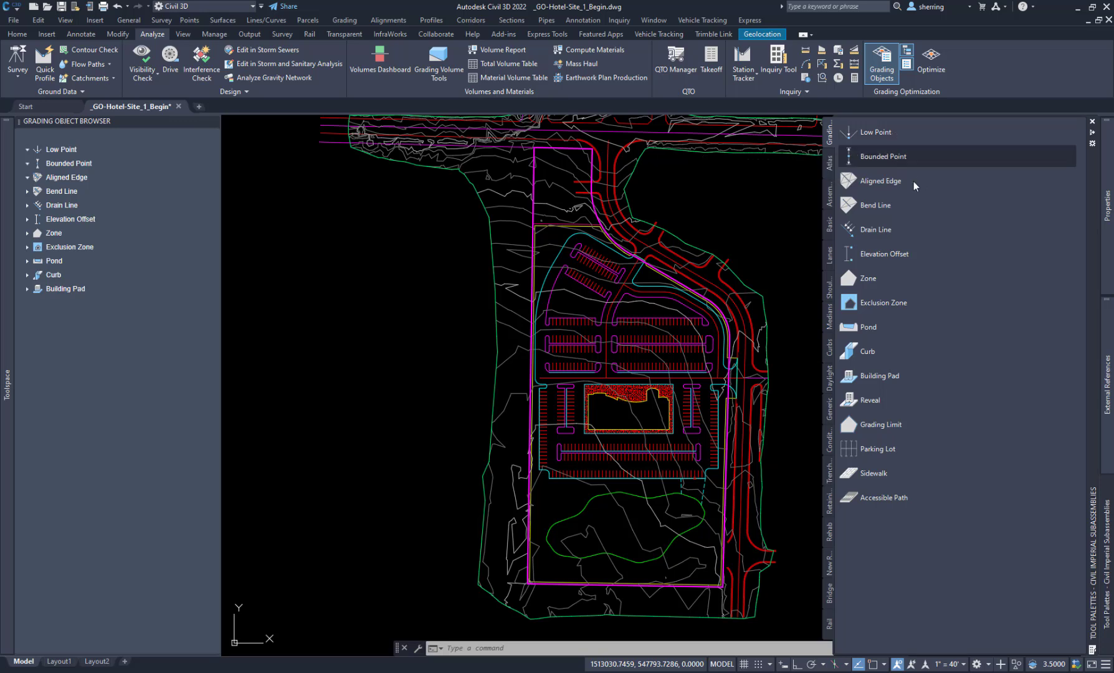
{"action": "left_click", "coordinate": [875, 133]}
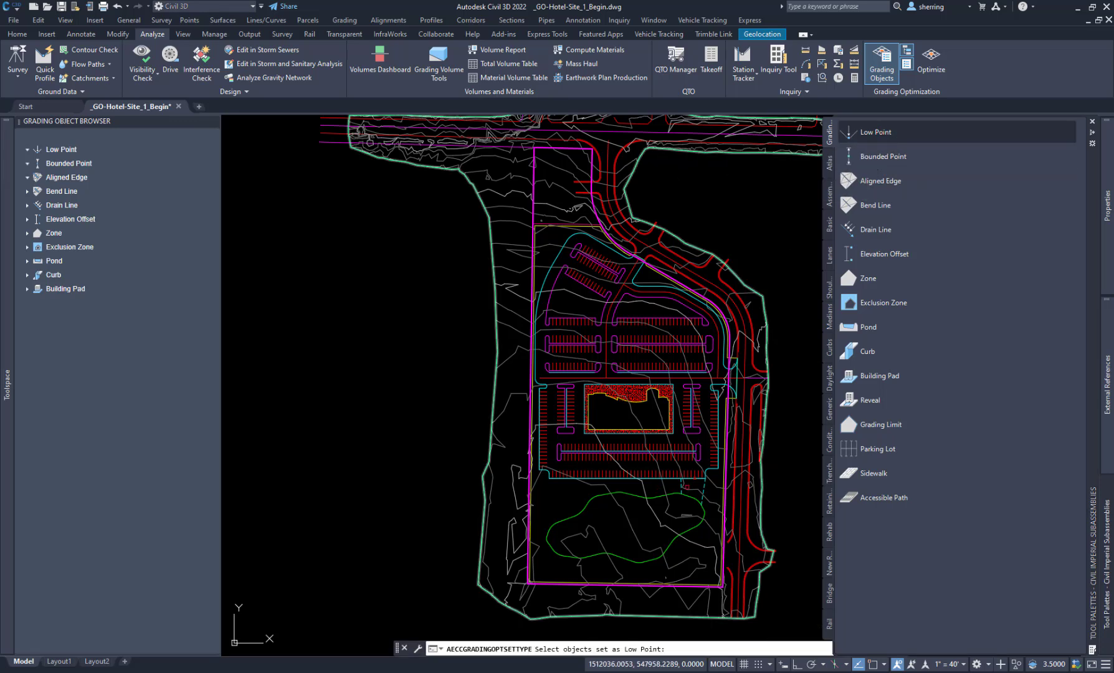
{"action": "scroll", "coordinate": [691, 484], "scroll_direction": "up", "scroll_amount": 8}
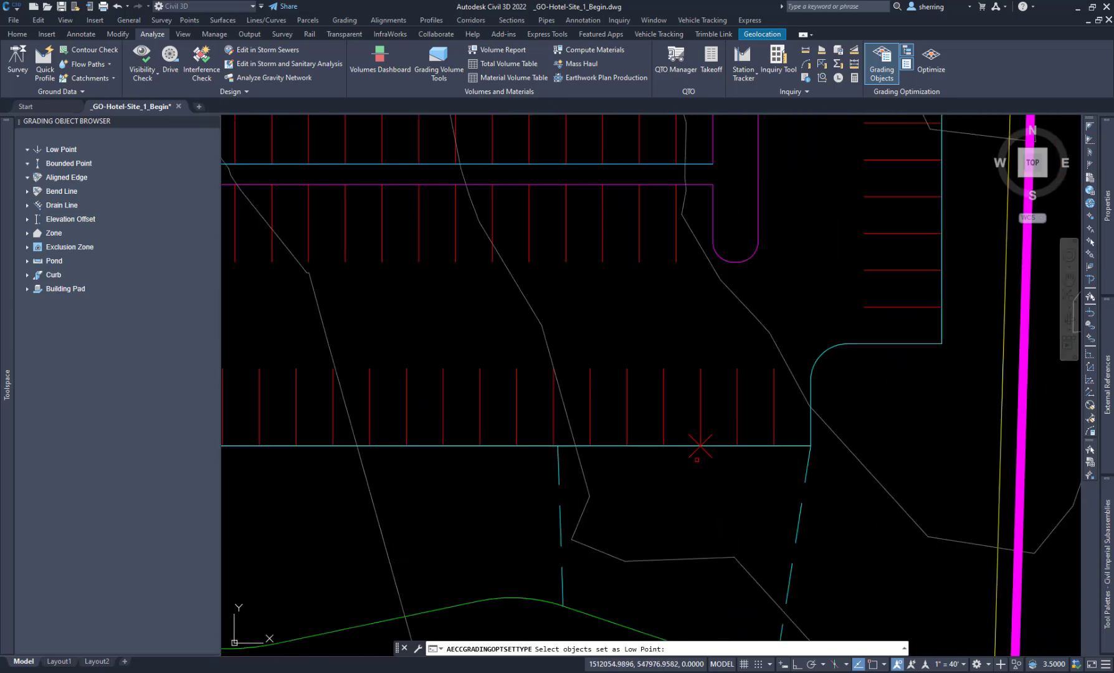
{"action": "left_click", "coordinate": [700, 446]}
{"action": "key", "text": "Return"}
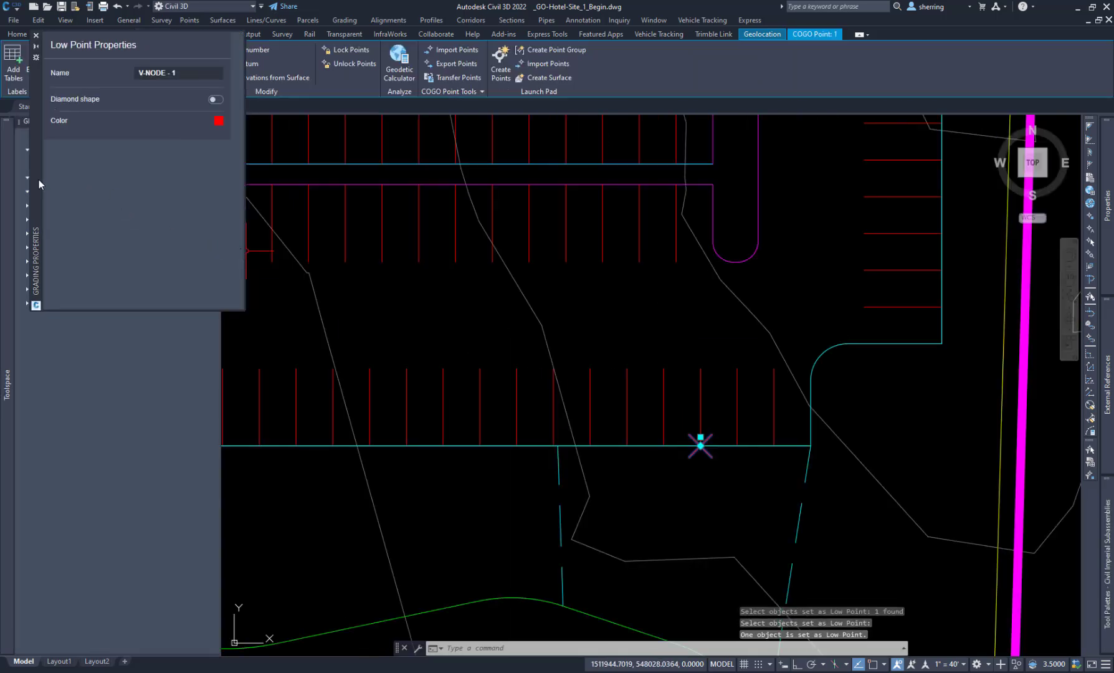
Review the low point's grading properties and its available options, including Remove Low Point, and deselect it
{"action": "left_click_drag", "start_coordinate": [40, 181], "coordinate": [419, 321]}
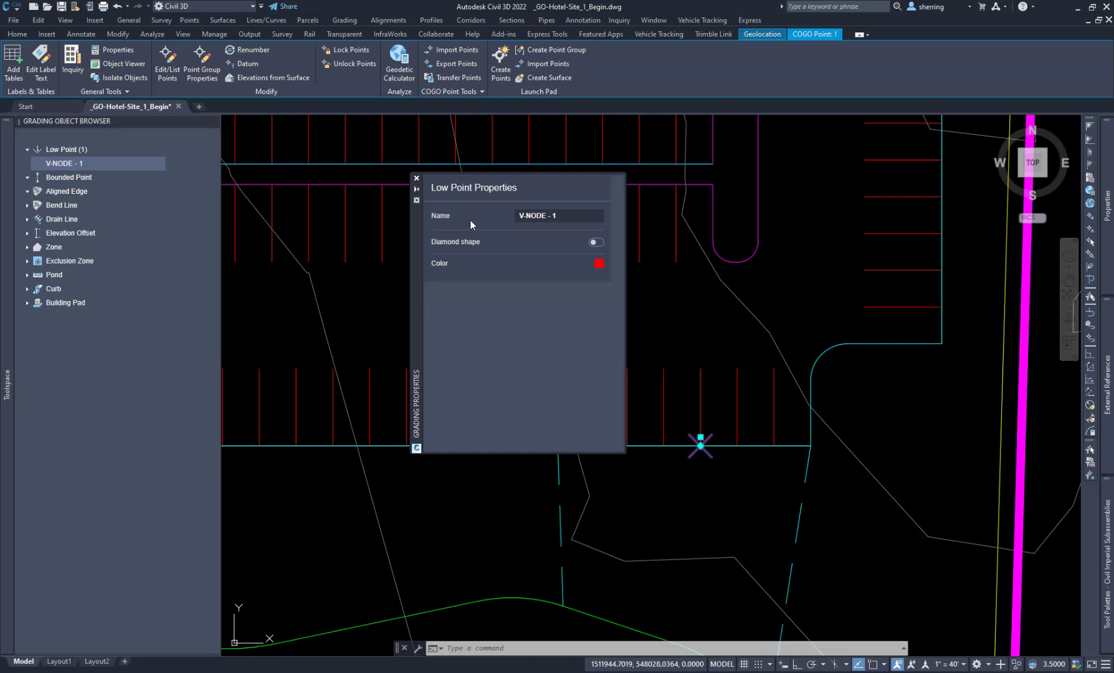
{"action": "left_click", "coordinate": [566, 216]}
{"action": "left_click", "coordinate": [416, 179]}
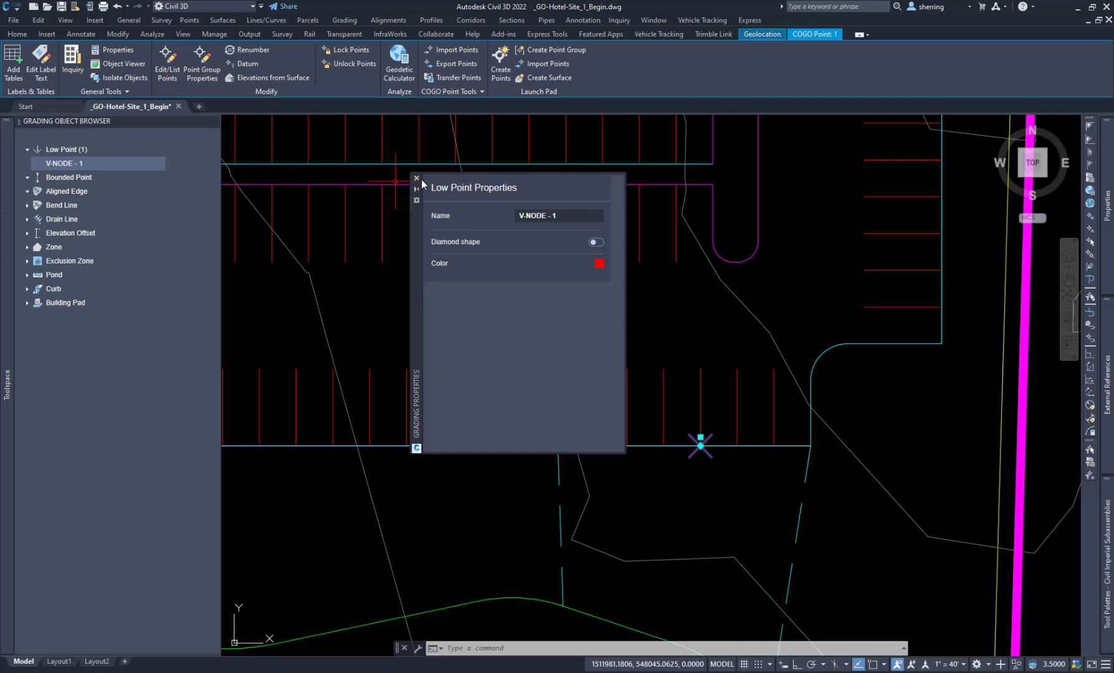
{"action": "left_click", "coordinate": [417, 178]}
{"action": "left_click", "coordinate": [78, 161]}
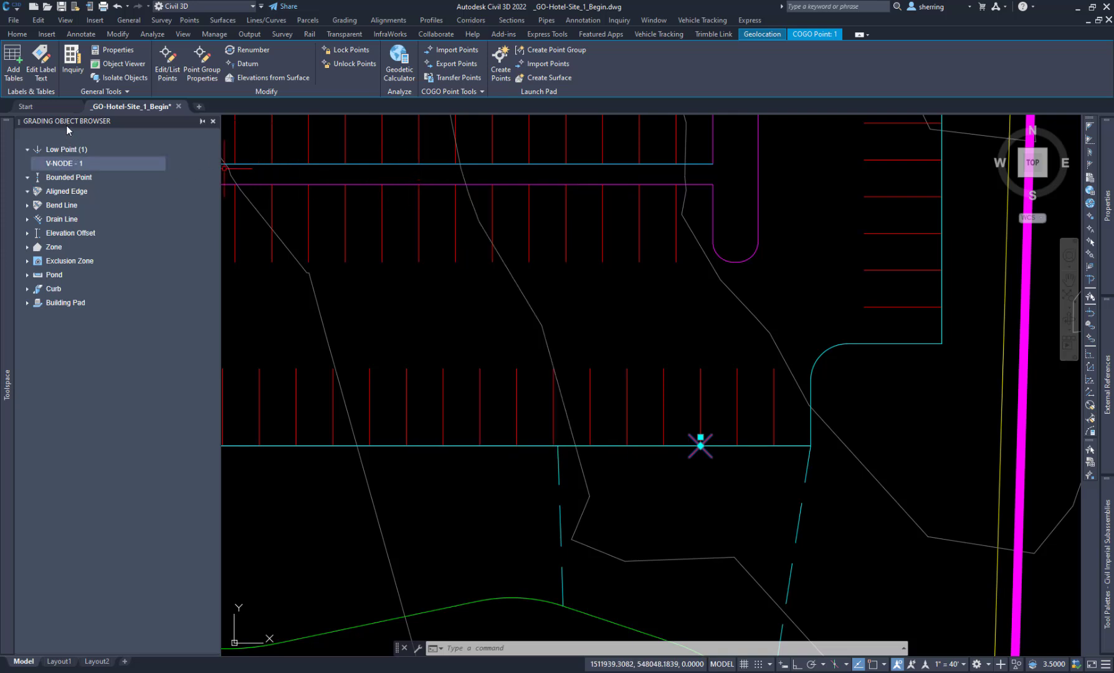
{"action": "double_click", "coordinate": [76, 163]}
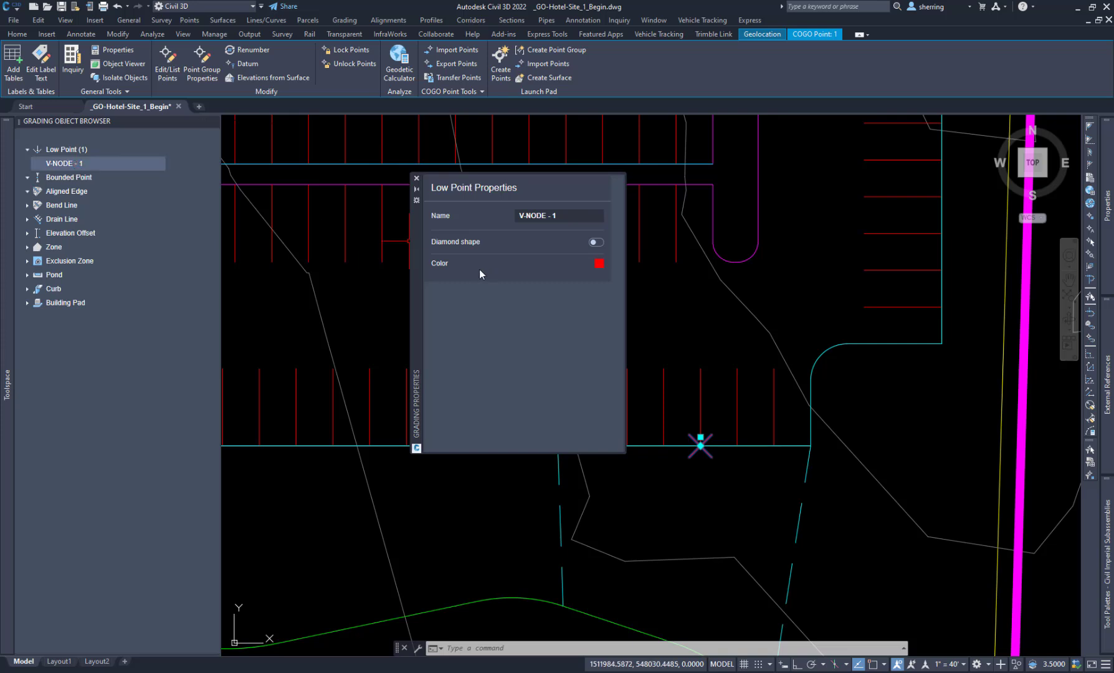
{"action": "right_click", "coordinate": [82, 166]}
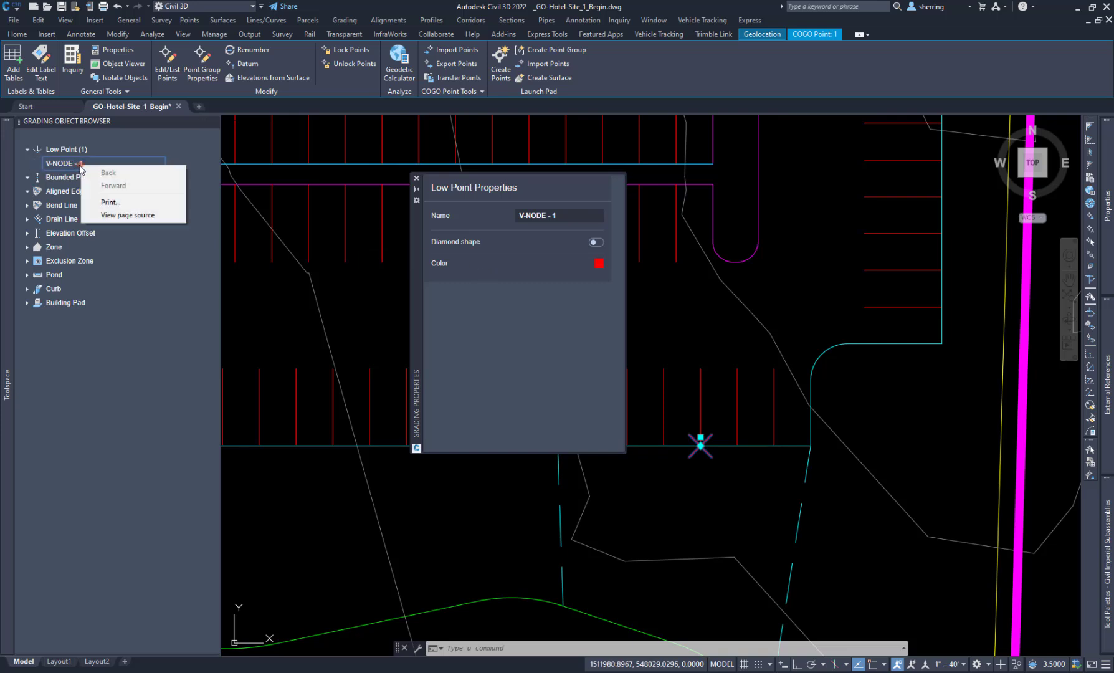
{"action": "left_click", "coordinate": [77, 164]}
{"action": "right_click", "coordinate": [716, 465]}
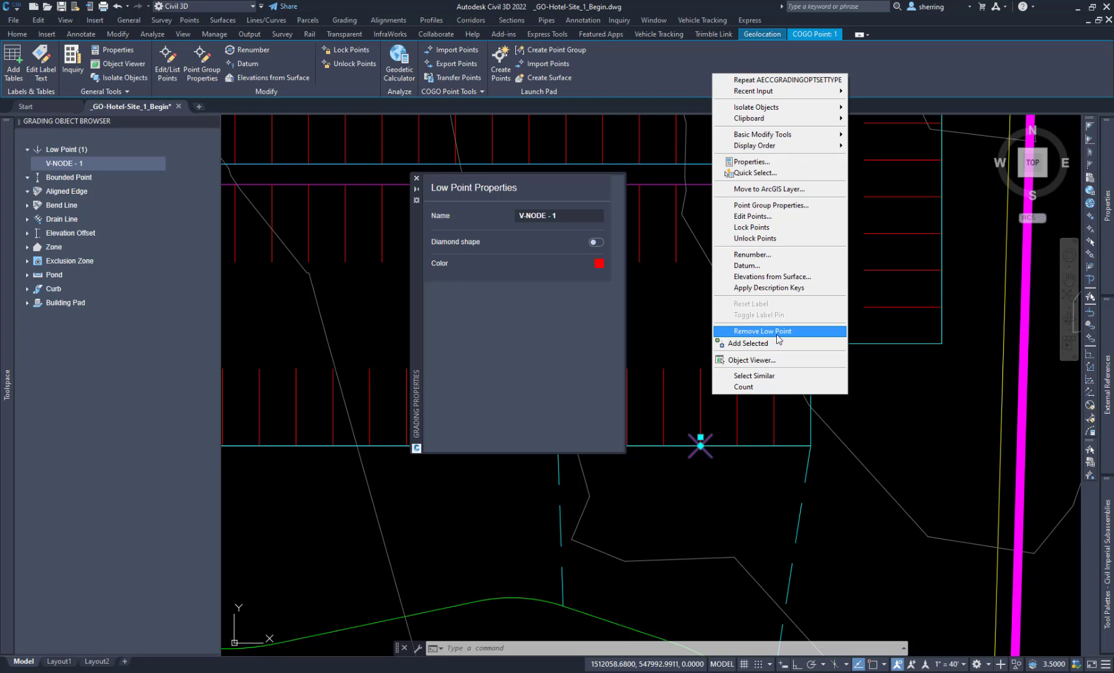
{"action": "left_click", "coordinate": [417, 181]}
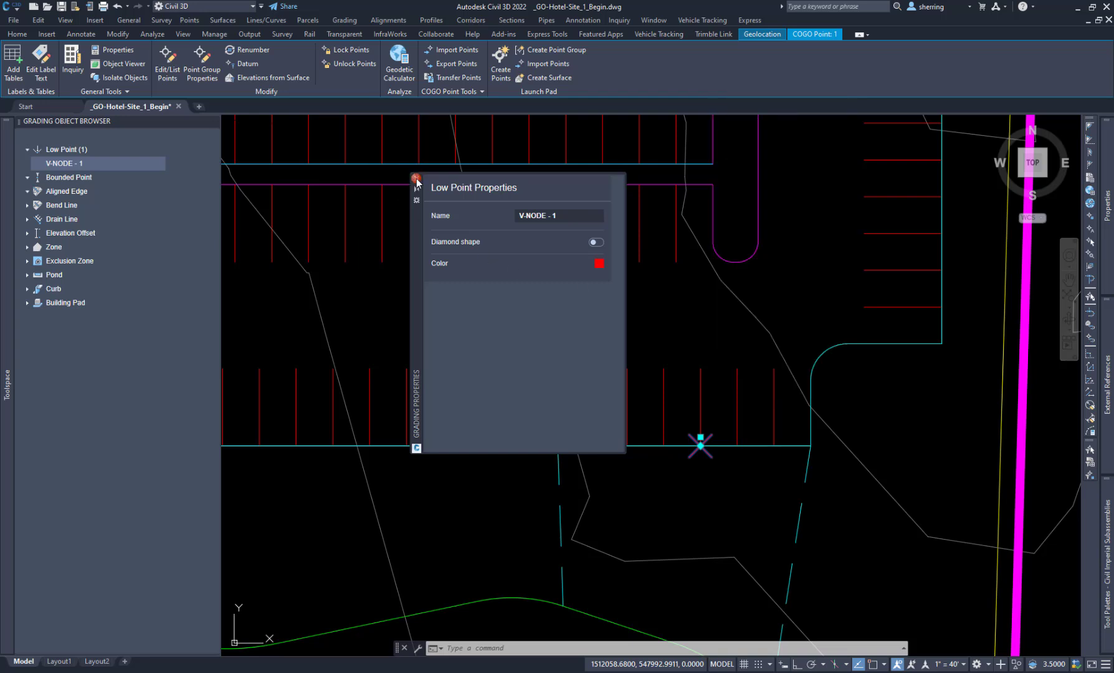
{"action": "left_click", "coordinate": [417, 179]}
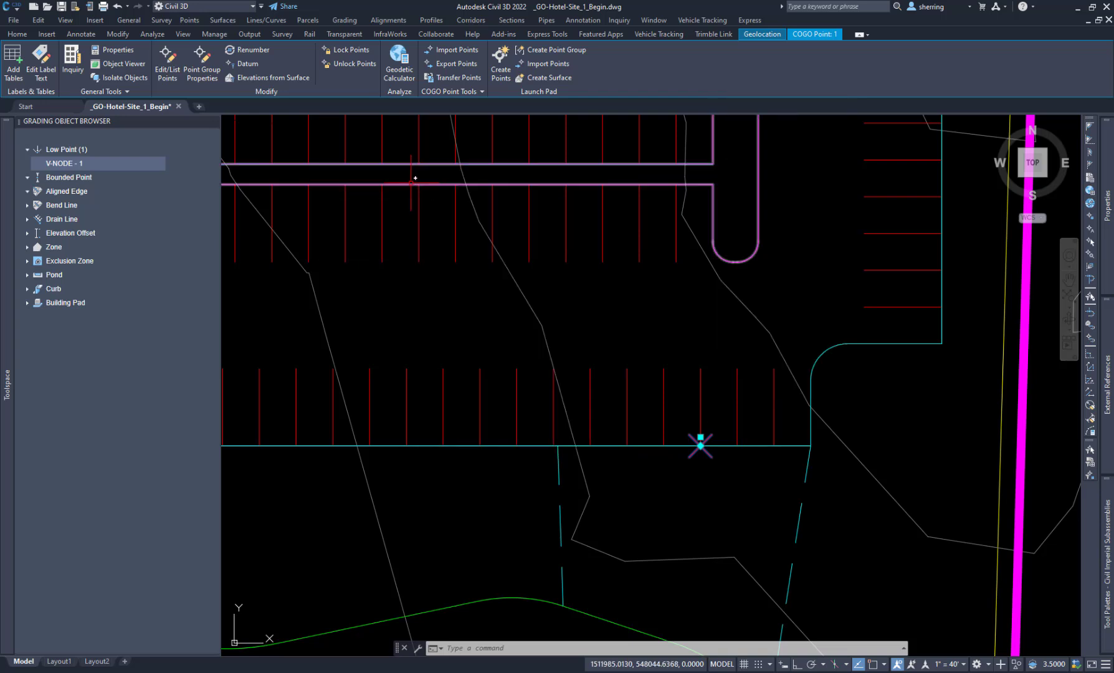
{"action": "scroll", "coordinate": [647, 361], "scroll_direction": "down", "scroll_amount": 5}
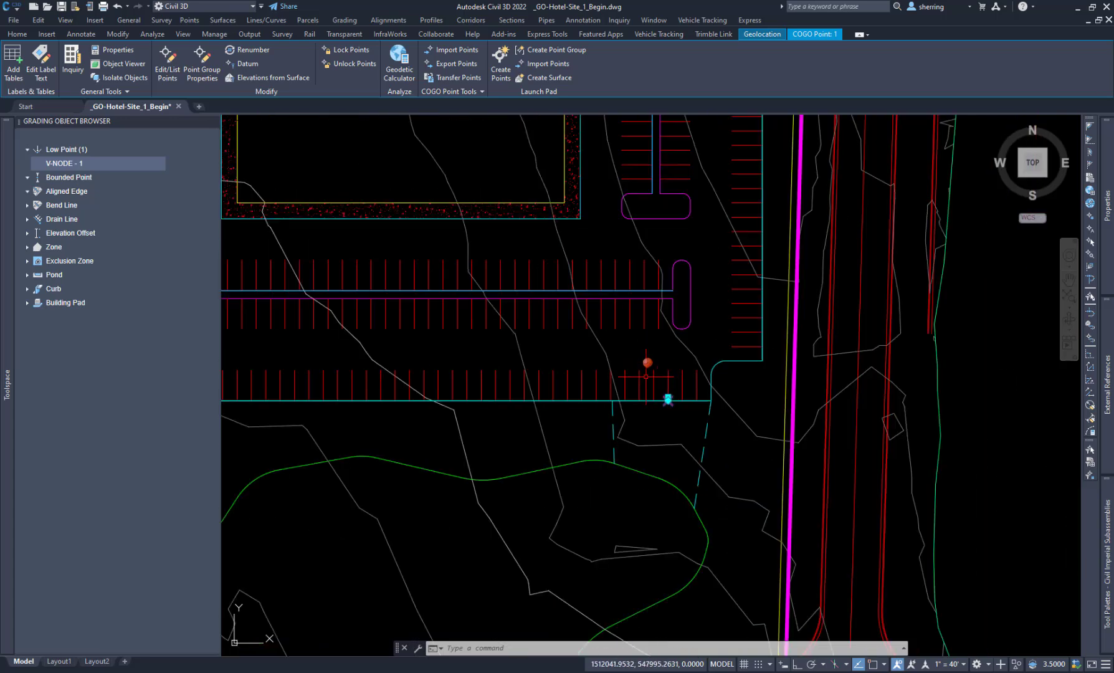
{"action": "key", "text": "Escape"}
Designate the outer parking lot perimeter polyline as a zone using the Parking Lot preset
{"action": "scroll", "coordinate": [622, 548], "scroll_direction": "down", "scroll_amount": 5}
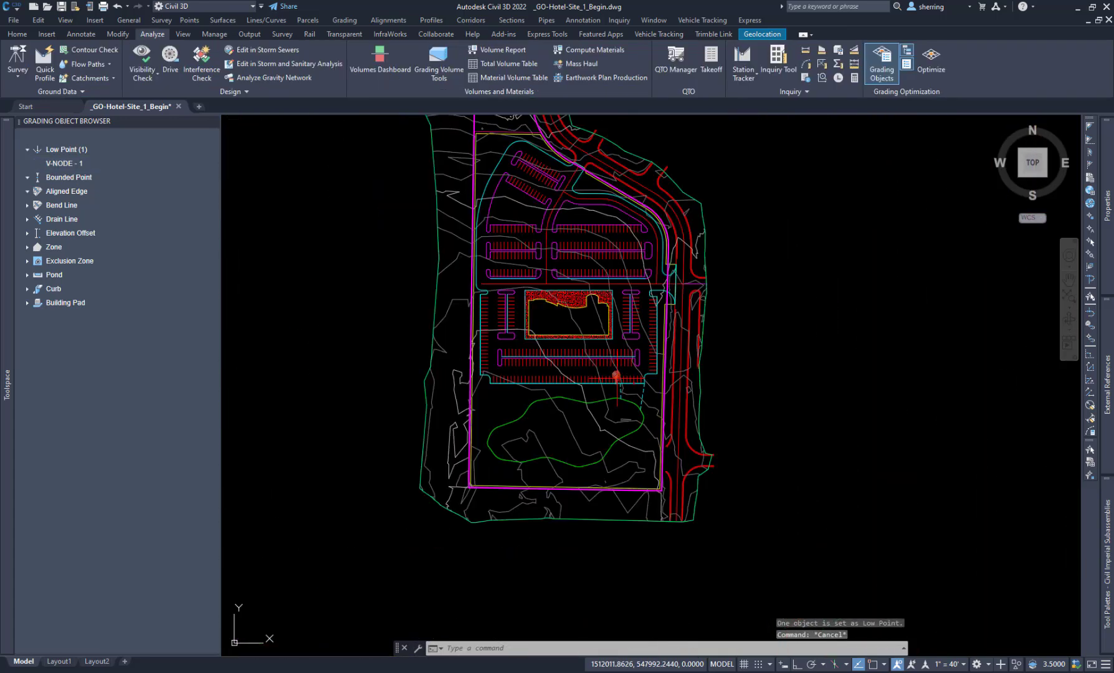
{"action": "scroll", "coordinate": [537, 260], "scroll_direction": "up", "scroll_amount": 4}
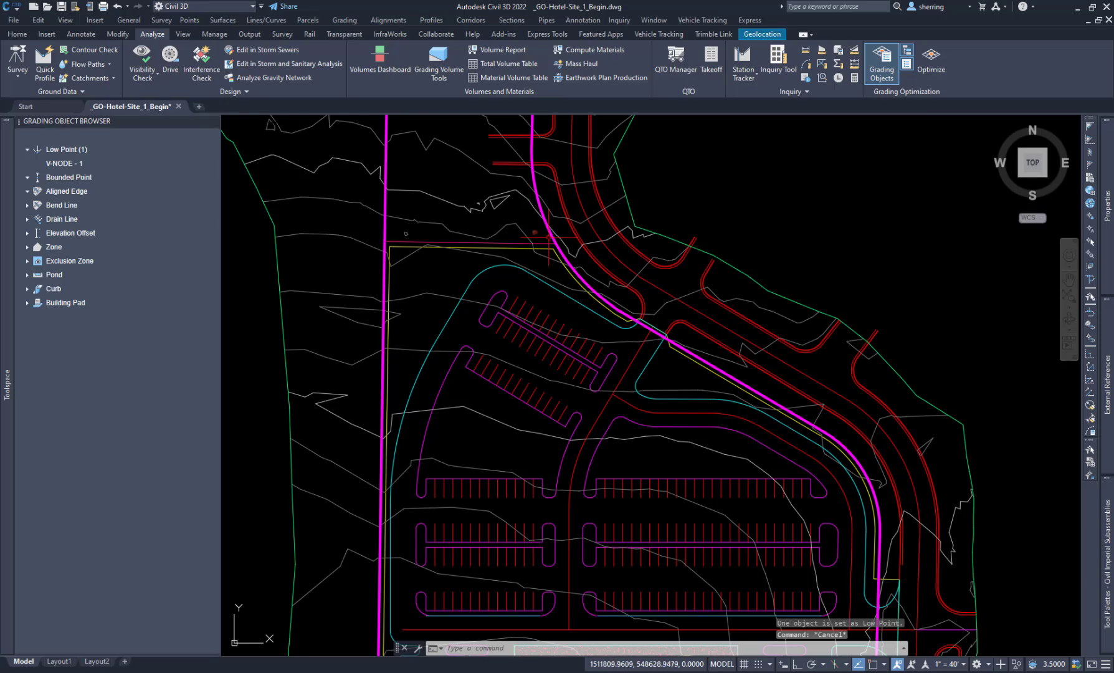
{"action": "scroll", "coordinate": [527, 230], "scroll_direction": "down", "scroll_amount": 2}
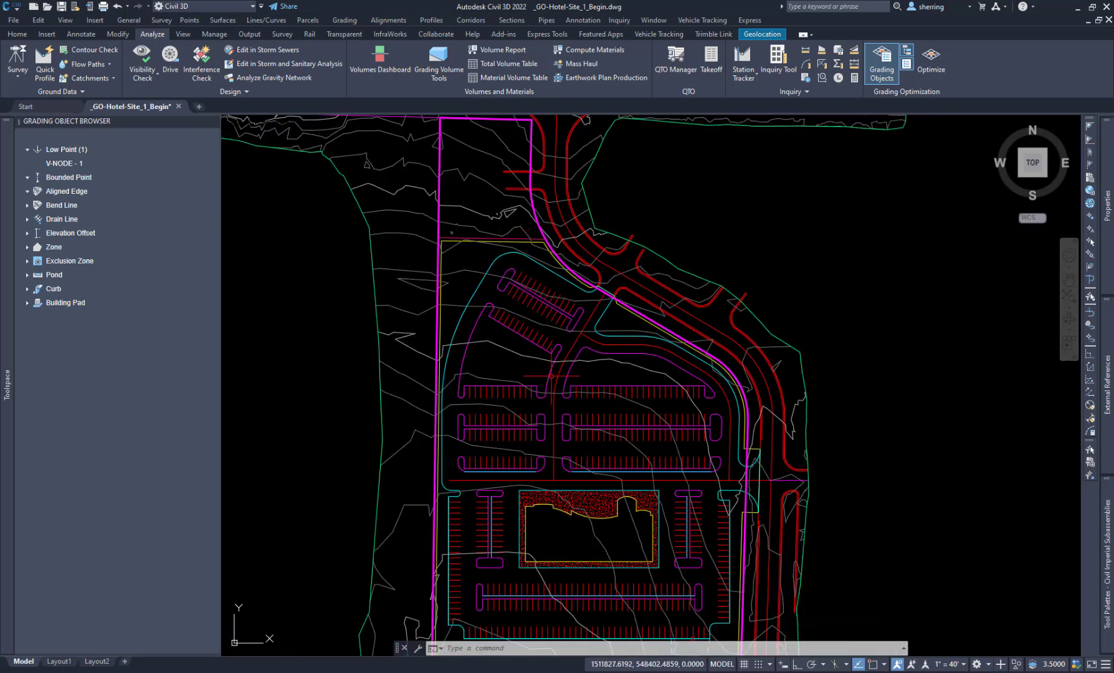
{"action": "middle_click_drag", "start_coordinate": [575, 439], "coordinate": [548, 335]}
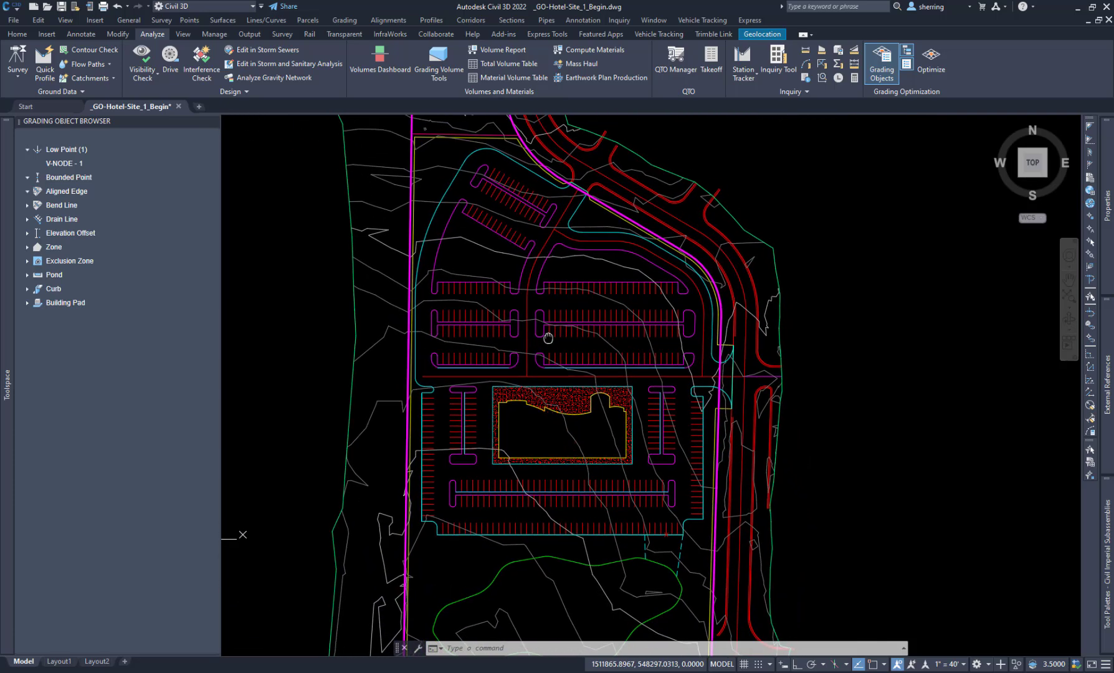
{"action": "mouse_move", "coordinate": [1101, 503]}
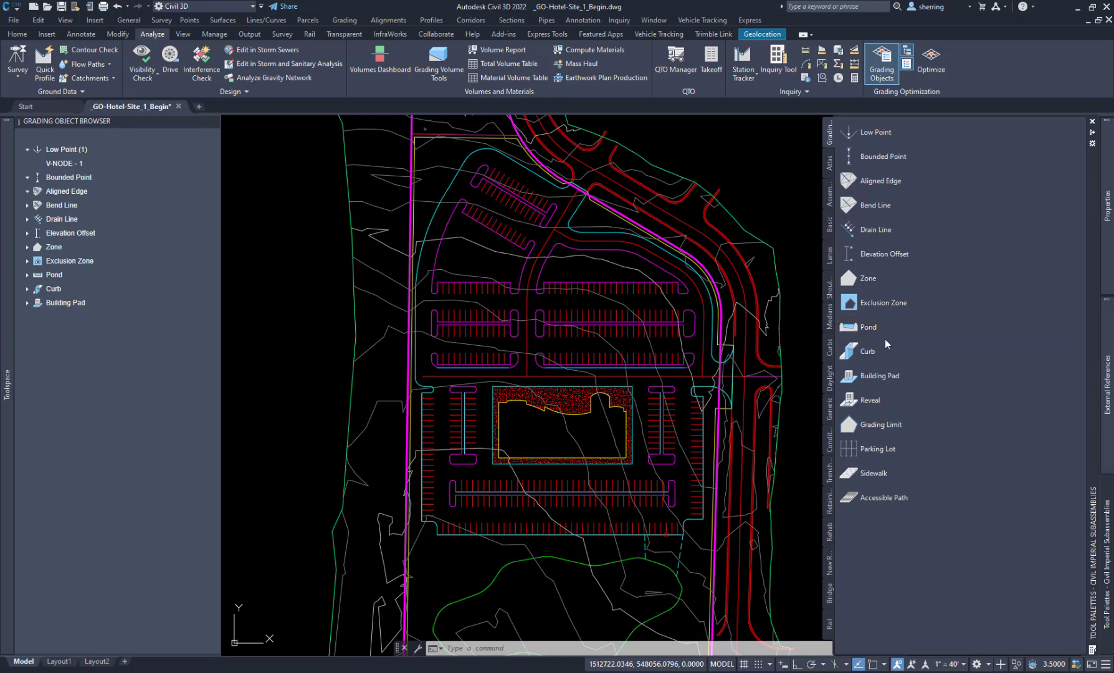
{"action": "left_click", "coordinate": [883, 449]}
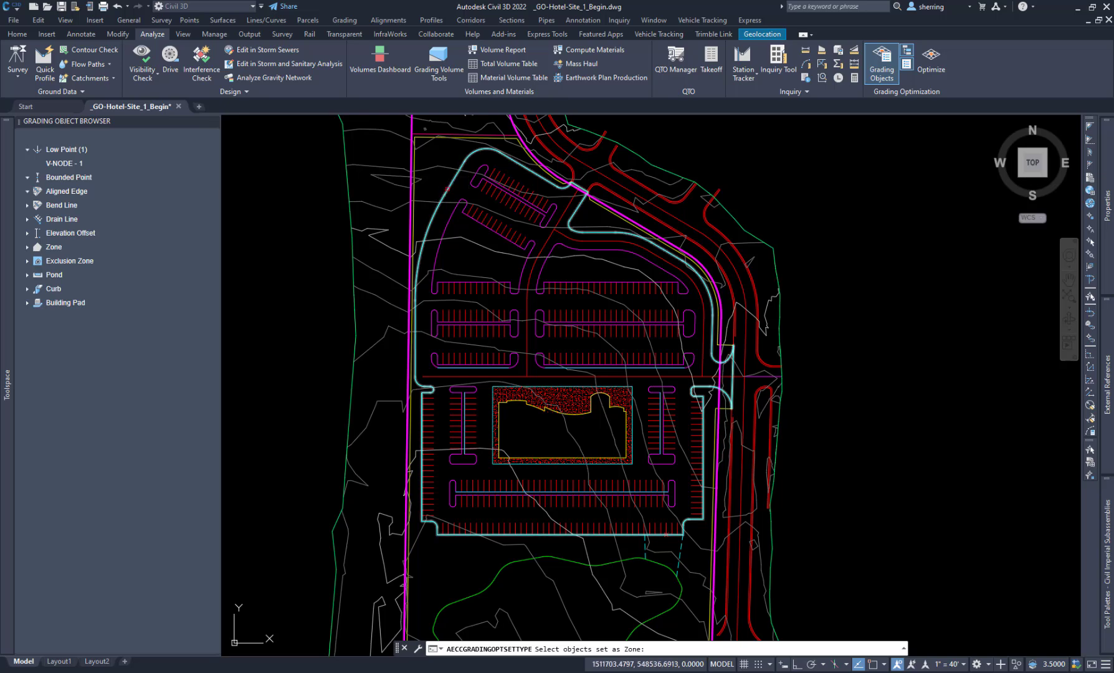
{"action": "left_click", "coordinate": [447, 188]}
{"action": "key", "text": "Return"}
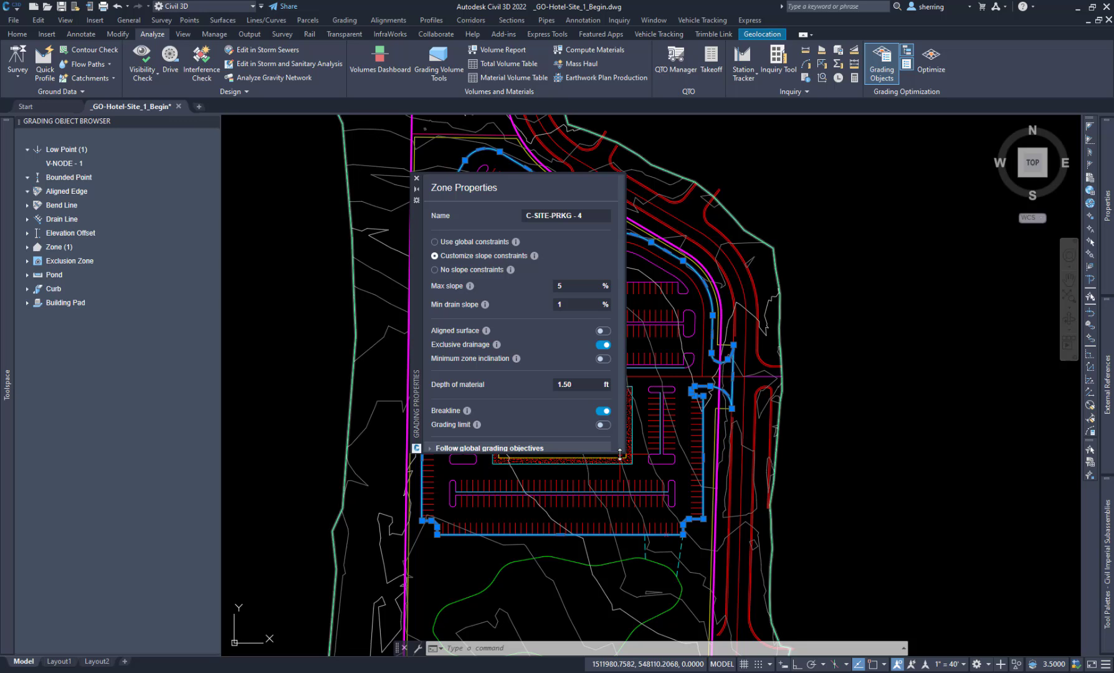
Compare the zone's global, none and customized slope constraint options, ending on customized slope constraints
{"action": "left_click_drag", "start_coordinate": [616, 457], "coordinate": [627, 564]}
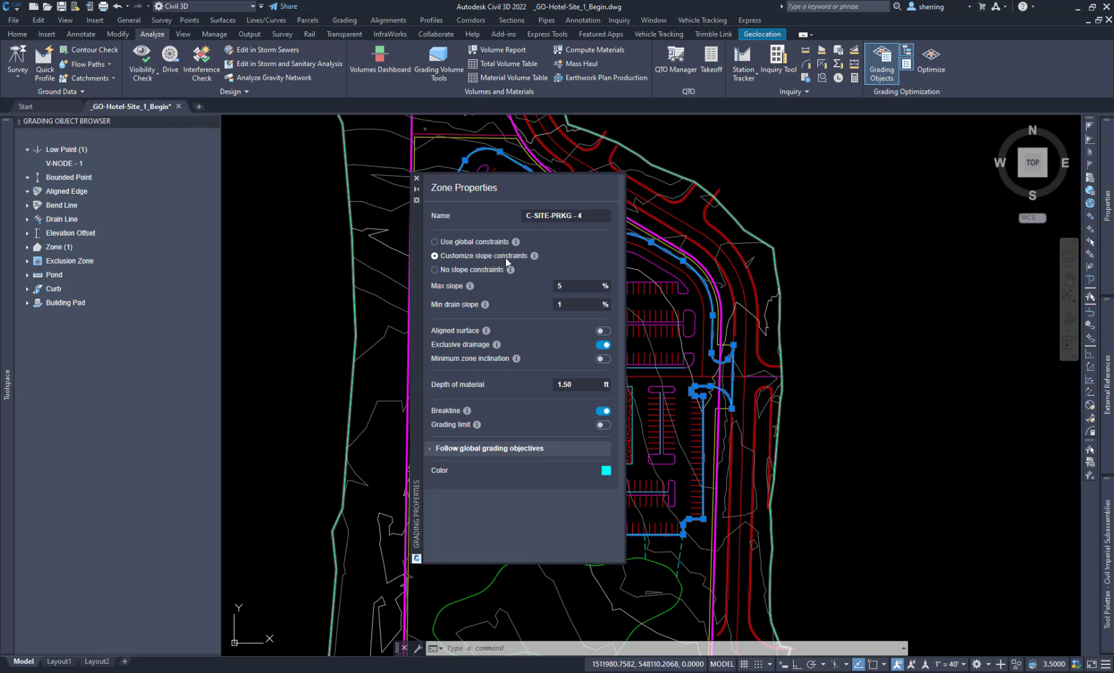
{"action": "left_click", "coordinate": [434, 242]}
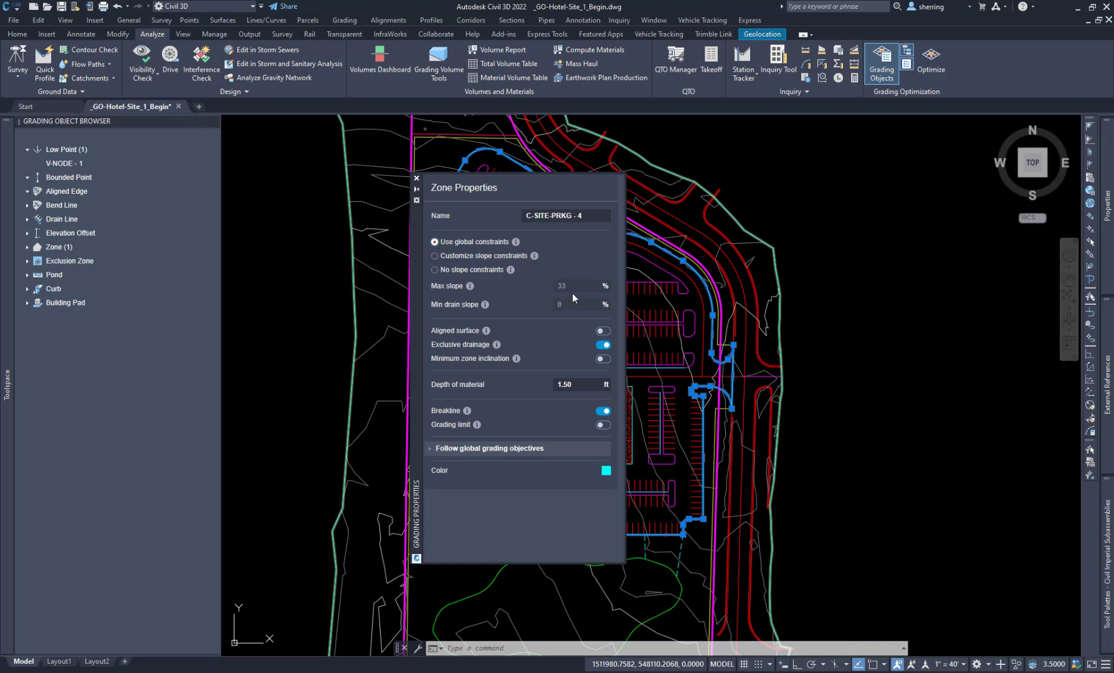
{"action": "left_click", "coordinate": [435, 269]}
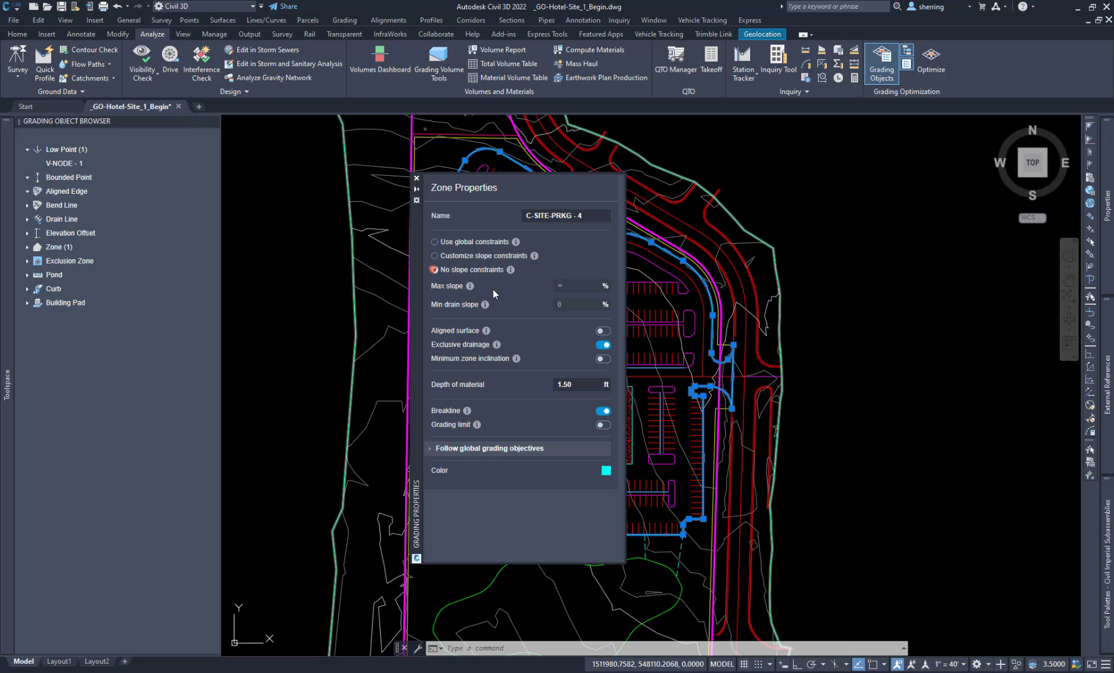
{"action": "left_click", "coordinate": [434, 256]}
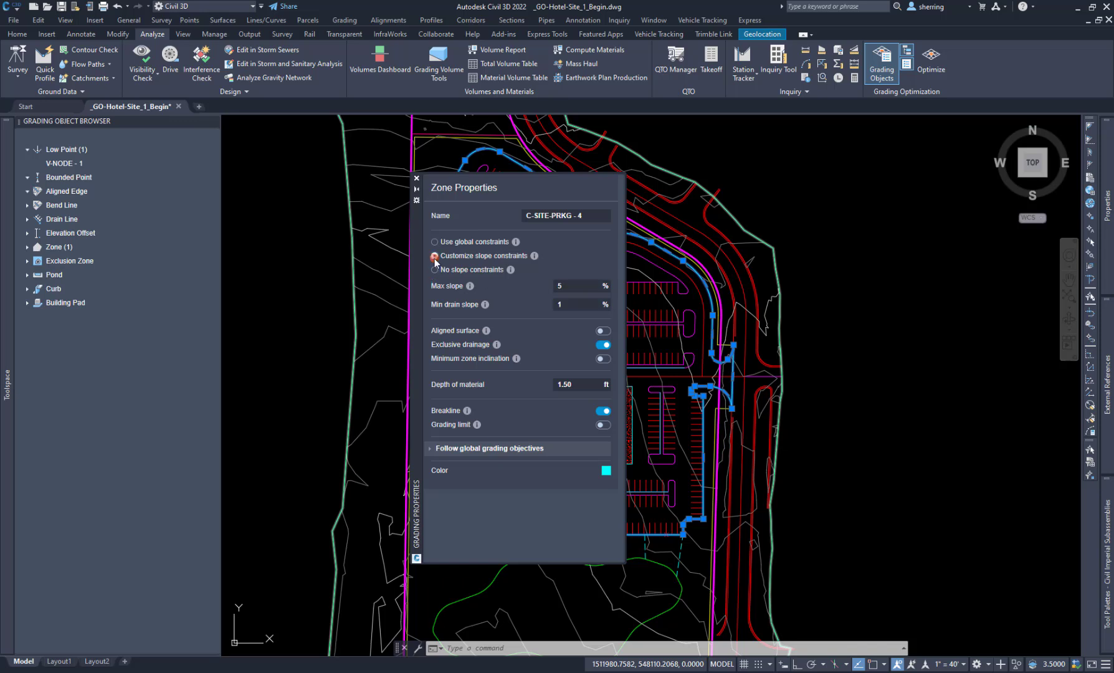
Set the parking zone's max slope to 4%, min drain slope to 1% and depth of material to 1 ft
{"action": "left_click", "coordinate": [569, 288]}
{"action": "left_click_drag", "start_coordinate": [565, 288], "coordinate": [552, 288]}
{"action": "left_click", "coordinate": [566, 305]}
{"action": "left_click", "coordinate": [564, 304]}
{"action": "double_click", "coordinate": [580, 389]}
{"action": "type", "text": "1.5"}
{"action": "type", "text": "1"}
Examine the zone's global grading objectives, close its properties and expand the Zone entry in the Grading Object Browser
{"action": "left_click", "coordinate": [433, 450]}
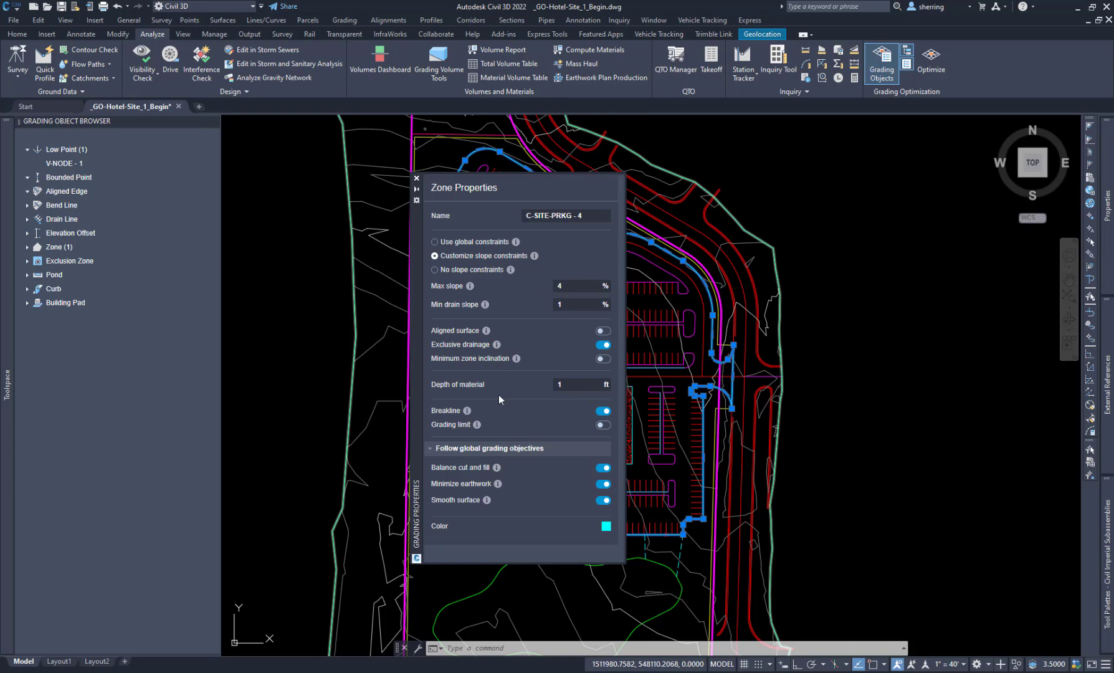
{"action": "left_click", "coordinate": [417, 179]}
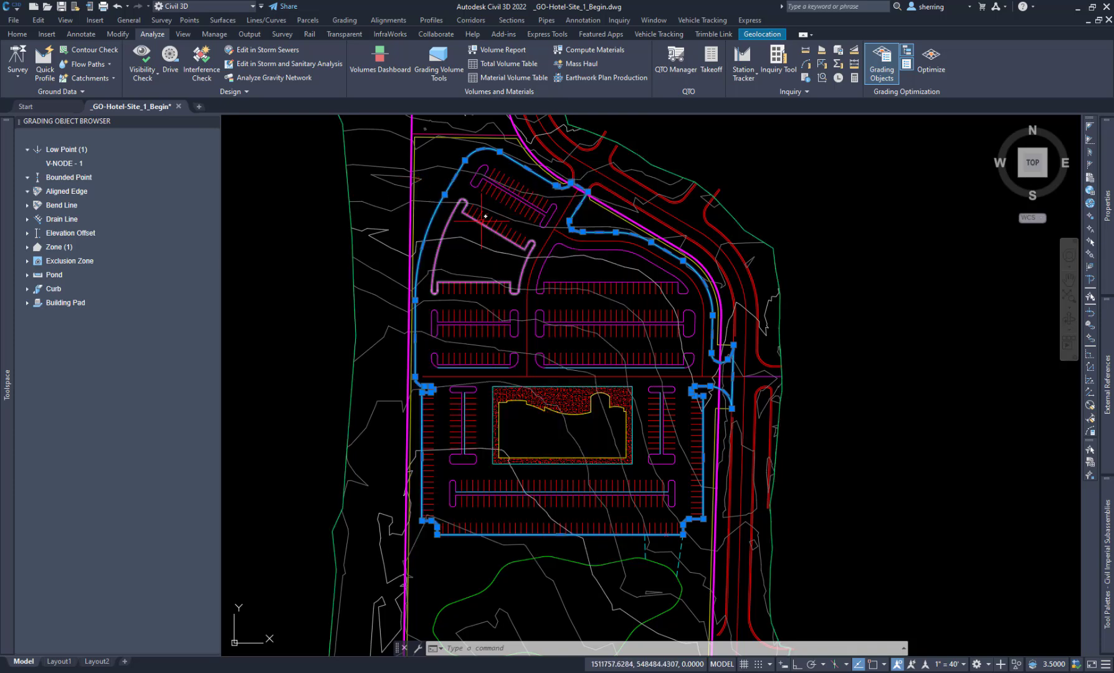
{"action": "key", "text": "Escape"}
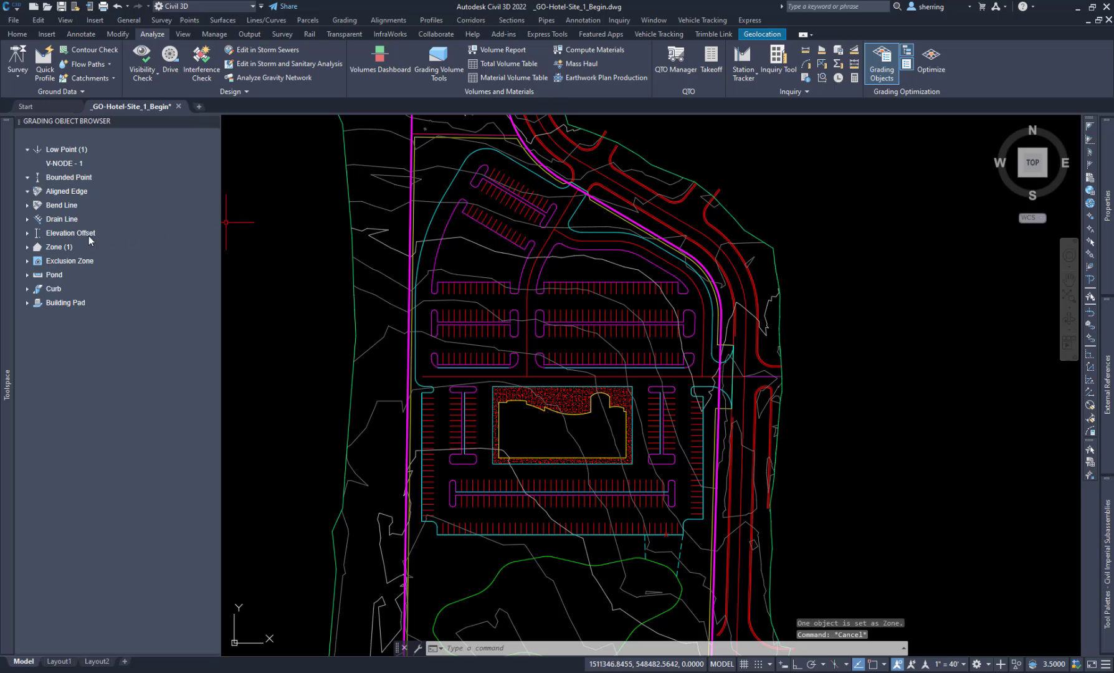
{"action": "left_click", "coordinate": [27, 247]}
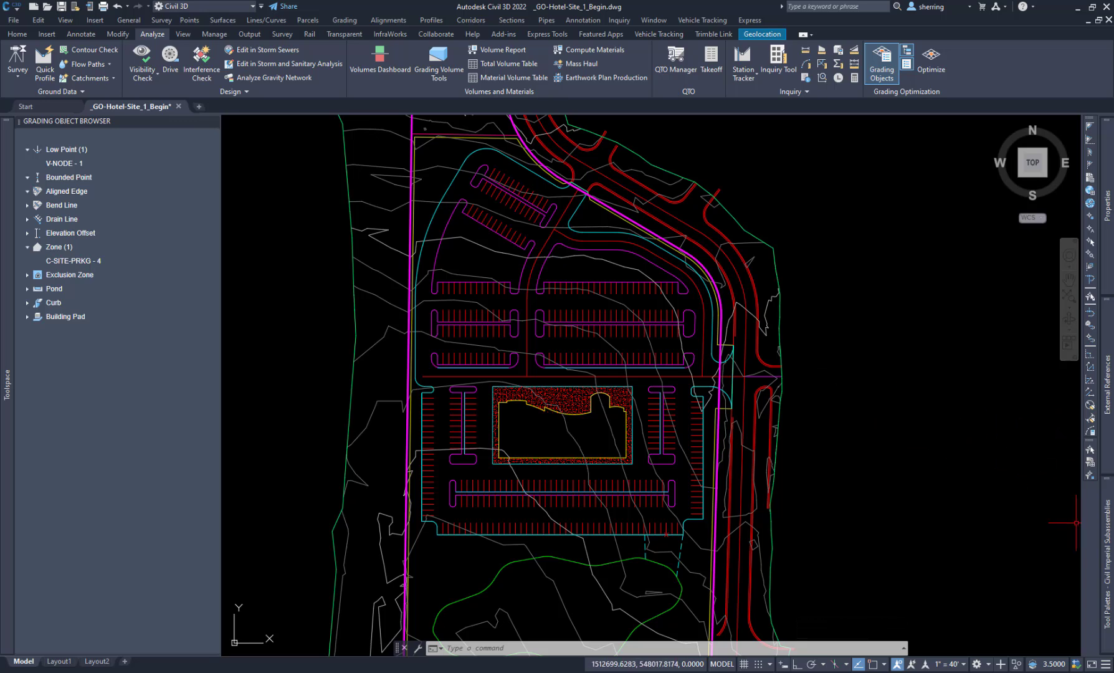
Select the two similar entrance drive centerlines plus the horizontal drive line north of the building, and isolate them
{"action": "mouse_move", "coordinate": [1108, 555]}
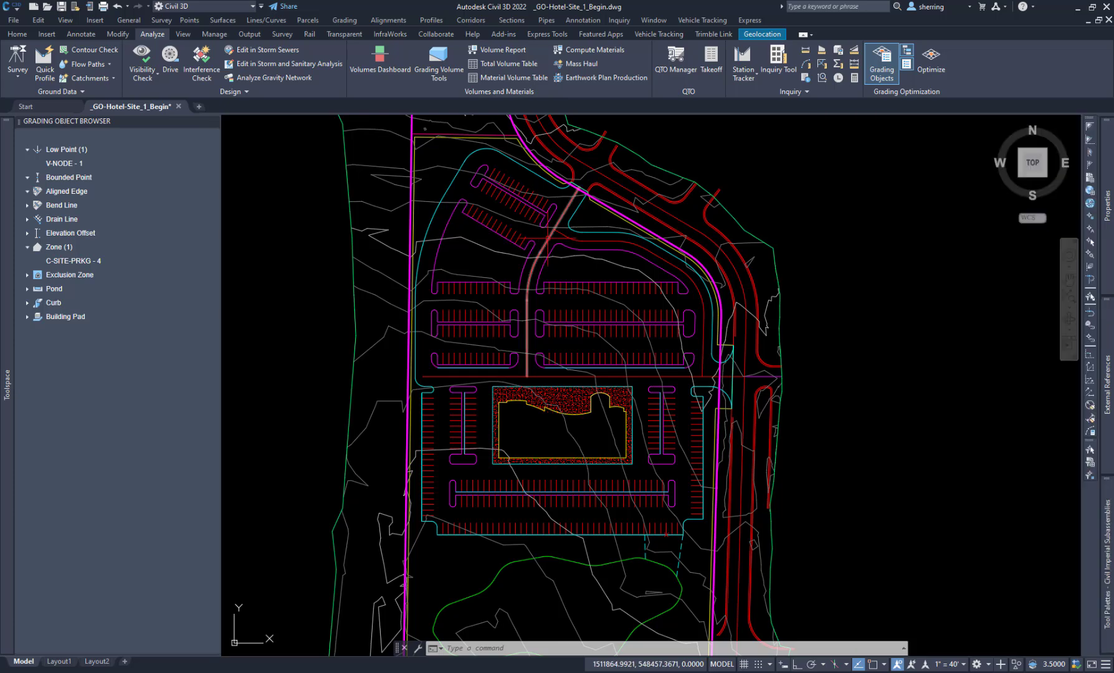
{"action": "key", "text": "Escape"}
{"action": "key", "text": "Escape"}
{"action": "left_click", "coordinate": [548, 238]}
{"action": "left_click", "coordinate": [17, 33]}
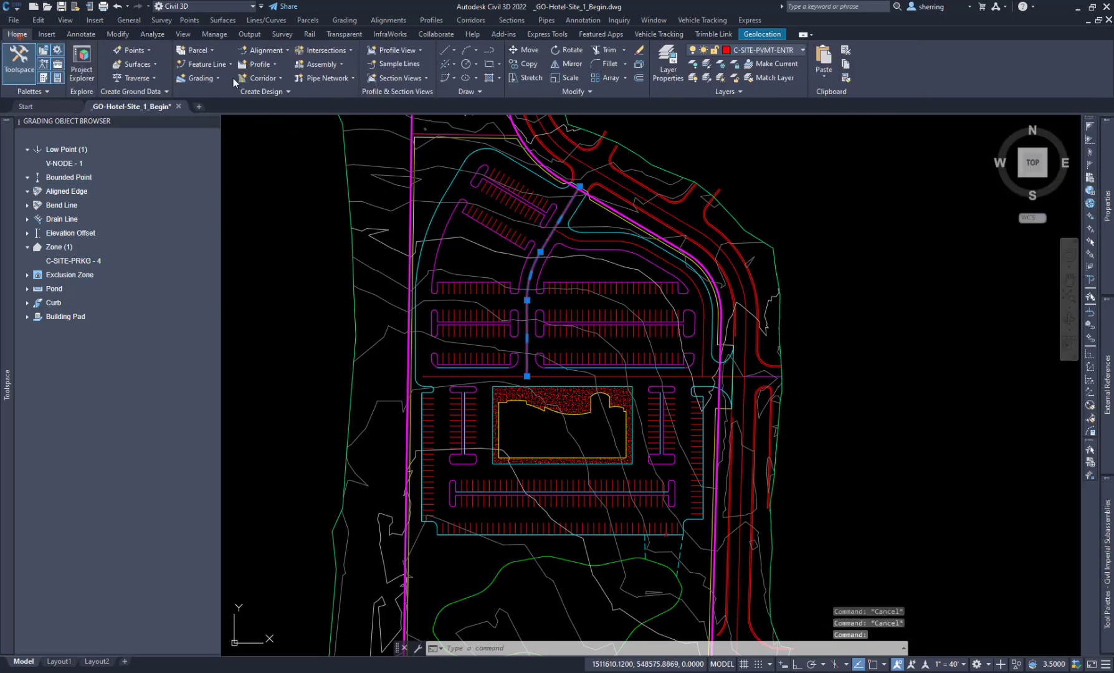
{"action": "right_click", "coordinate": [563, 266]}
{"action": "left_click", "coordinate": [606, 442]}
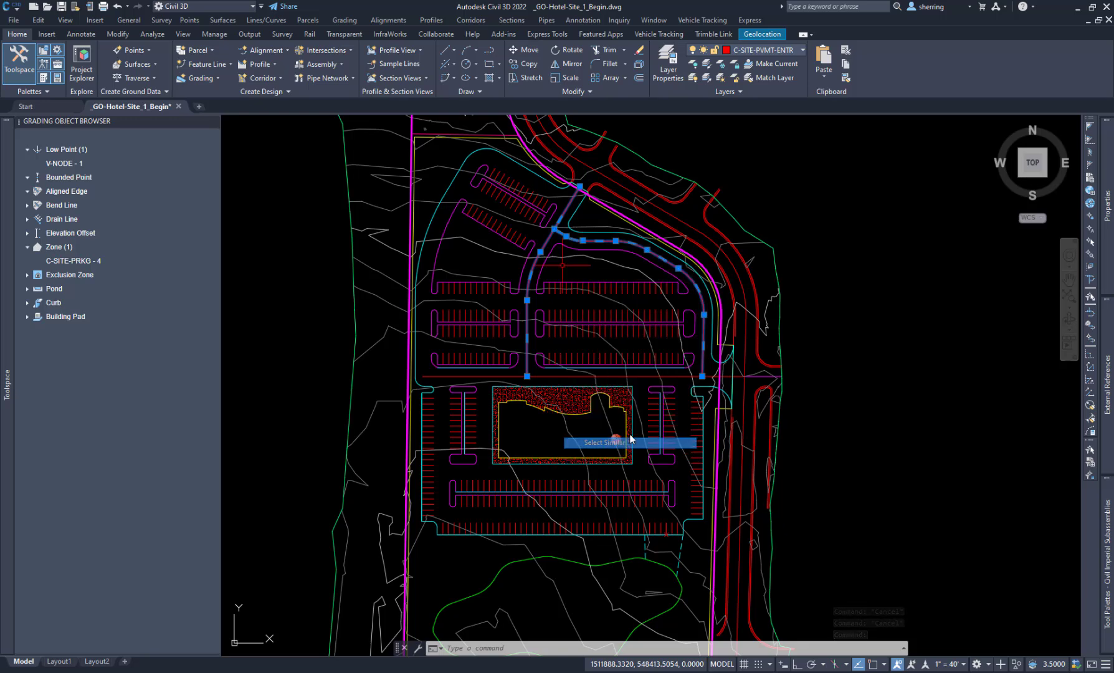
{"action": "right_click", "coordinate": [795, 298]}
{"action": "left_click", "coordinate": [676, 376]}
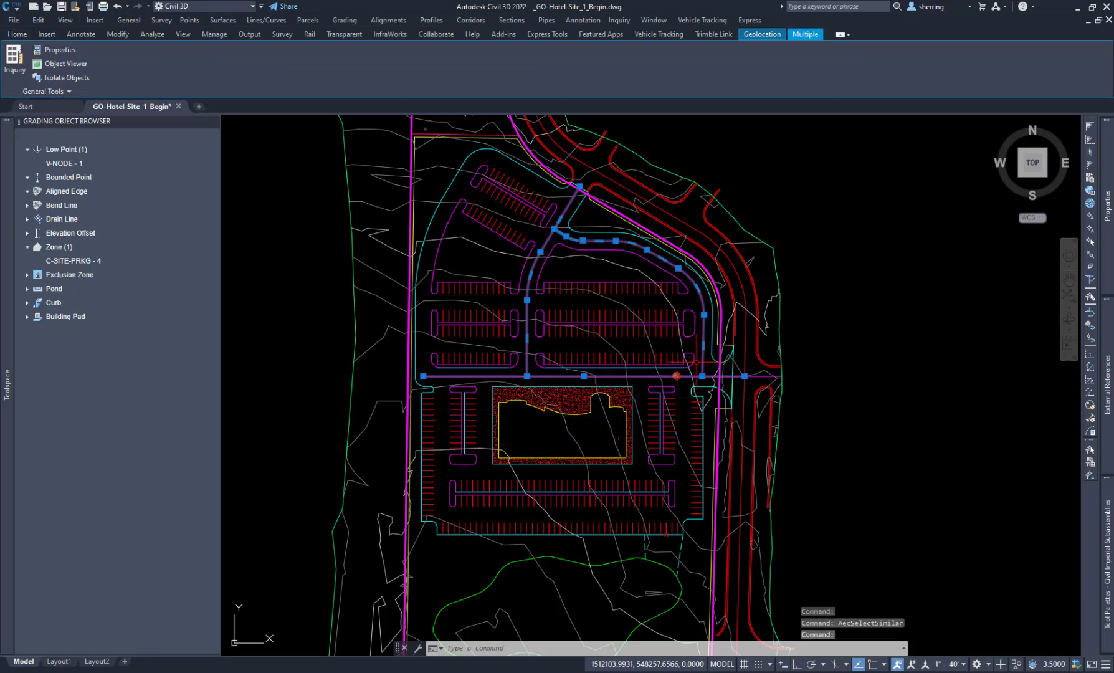
{"action": "right_click", "coordinate": [755, 237]}
{"action": "left_click", "coordinate": [905, 271]}
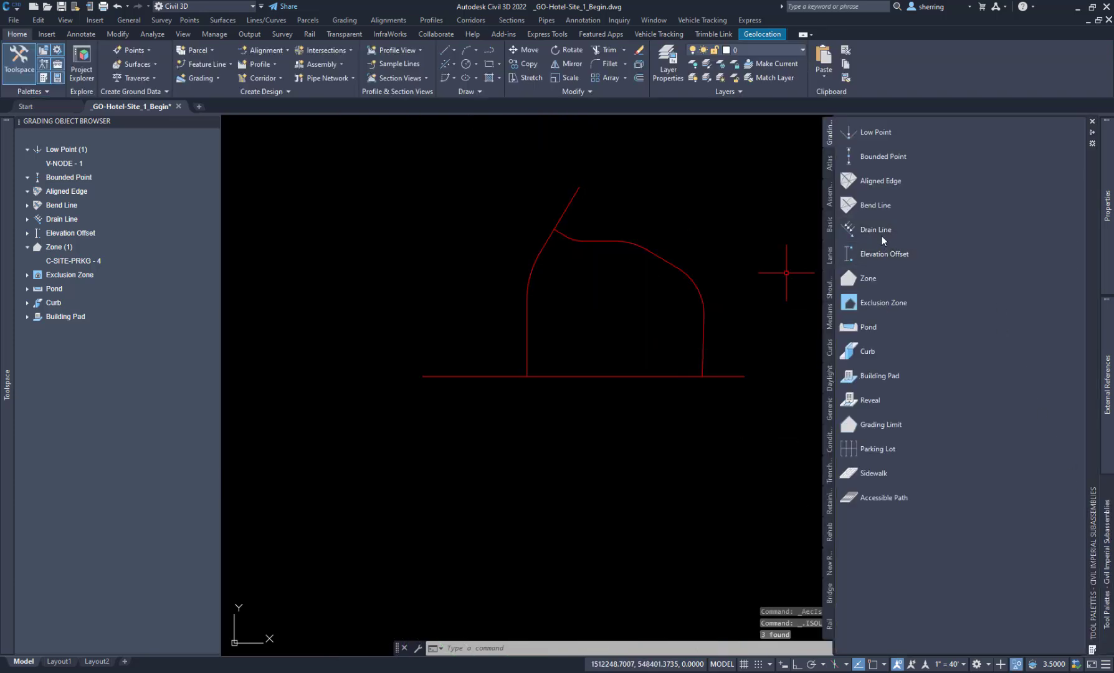
Assign the three isolated entrance and drive centerlines as drain lines
{"action": "left_click", "coordinate": [879, 228]}
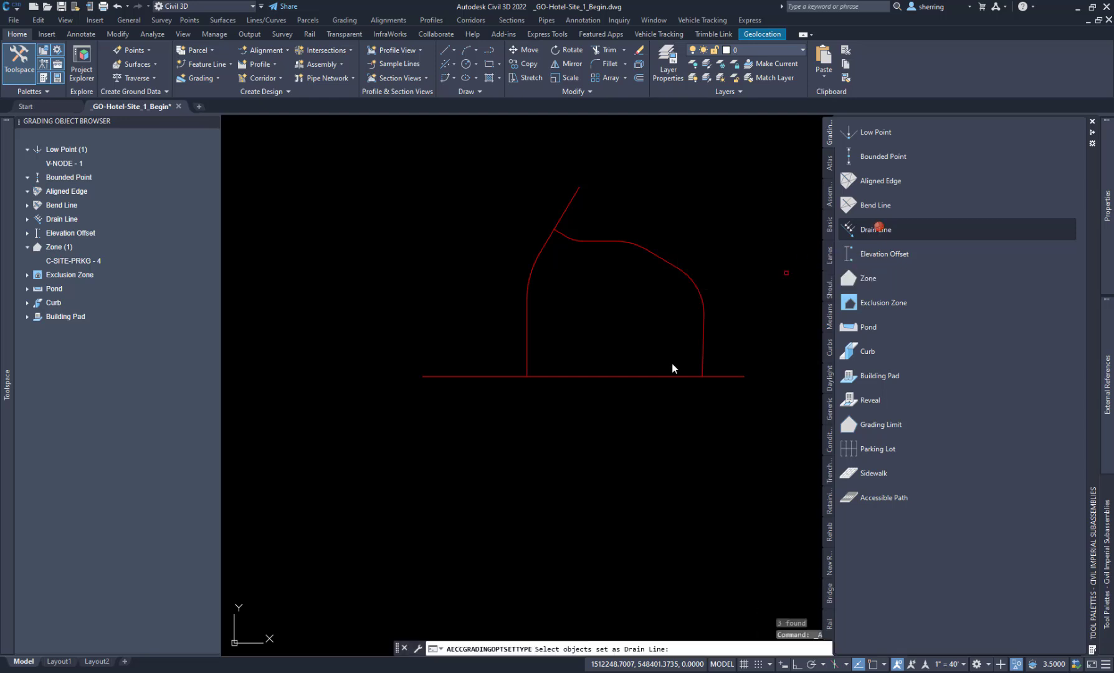
{"action": "left_click", "coordinate": [761, 413]}
{"action": "left_click", "coordinate": [387, 166]}
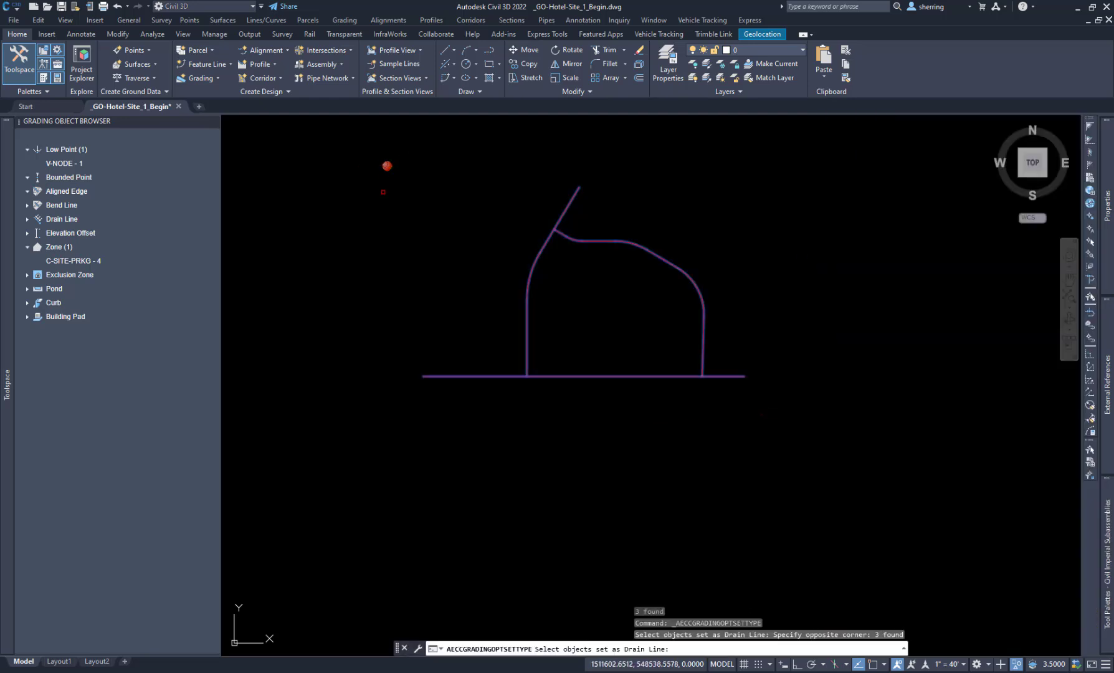
{"action": "key", "text": "Return"}
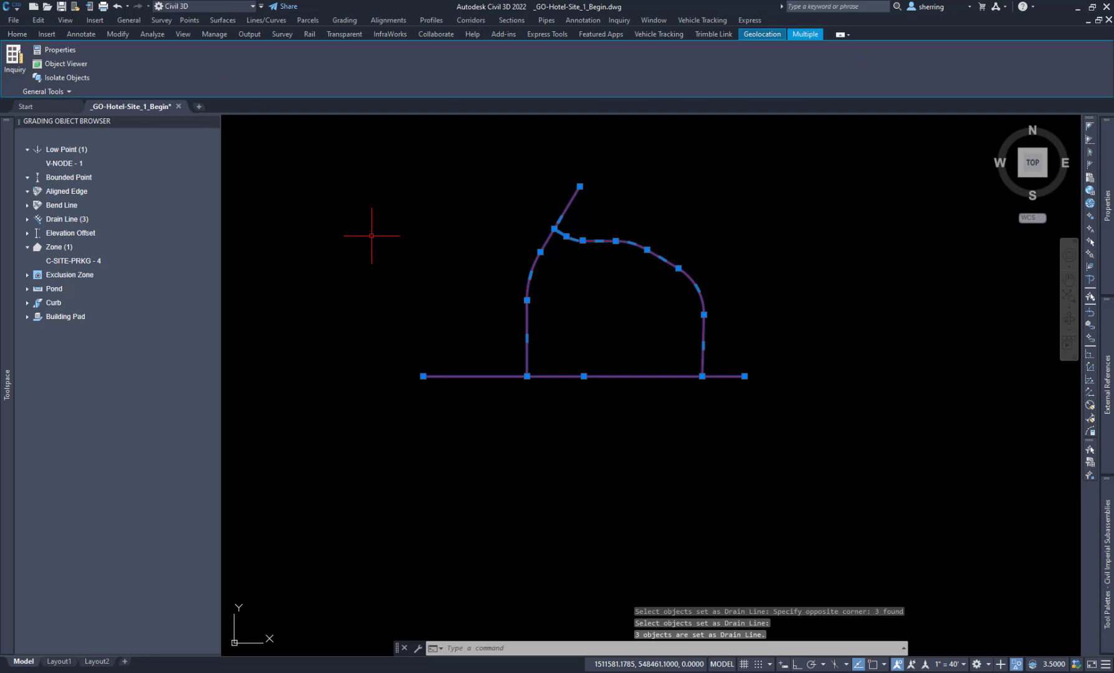
{"action": "key", "text": "Escape"}
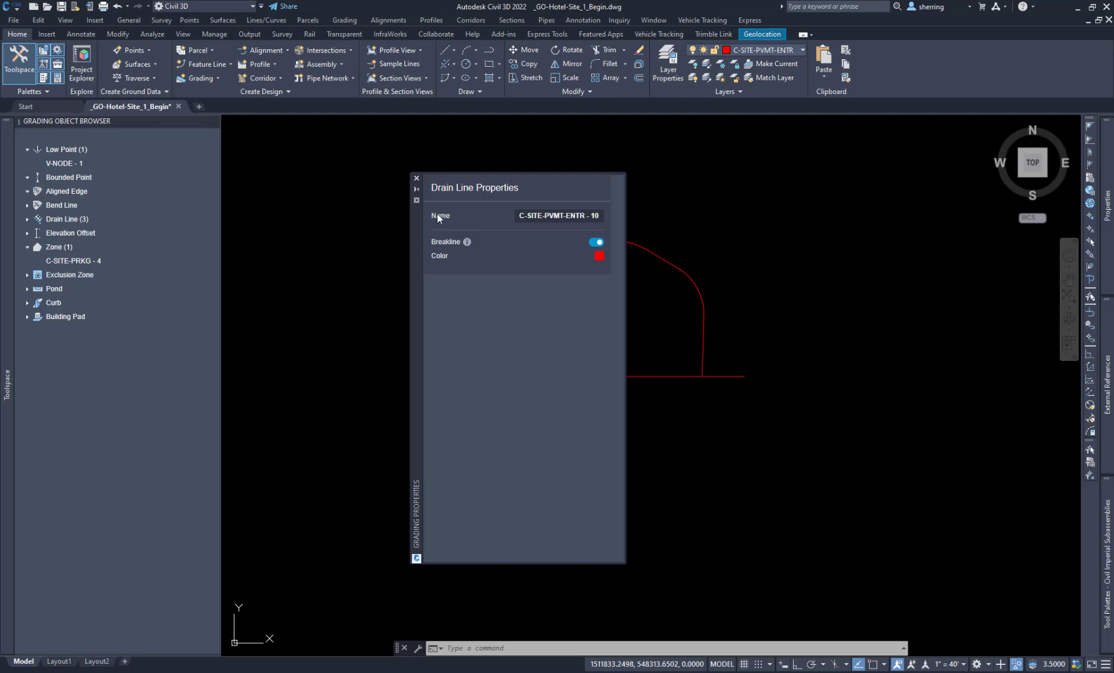
Expand the Drain Line entry in the Grading Object Browser and review each drain line's location and properties
{"action": "left_click", "coordinate": [417, 179]}
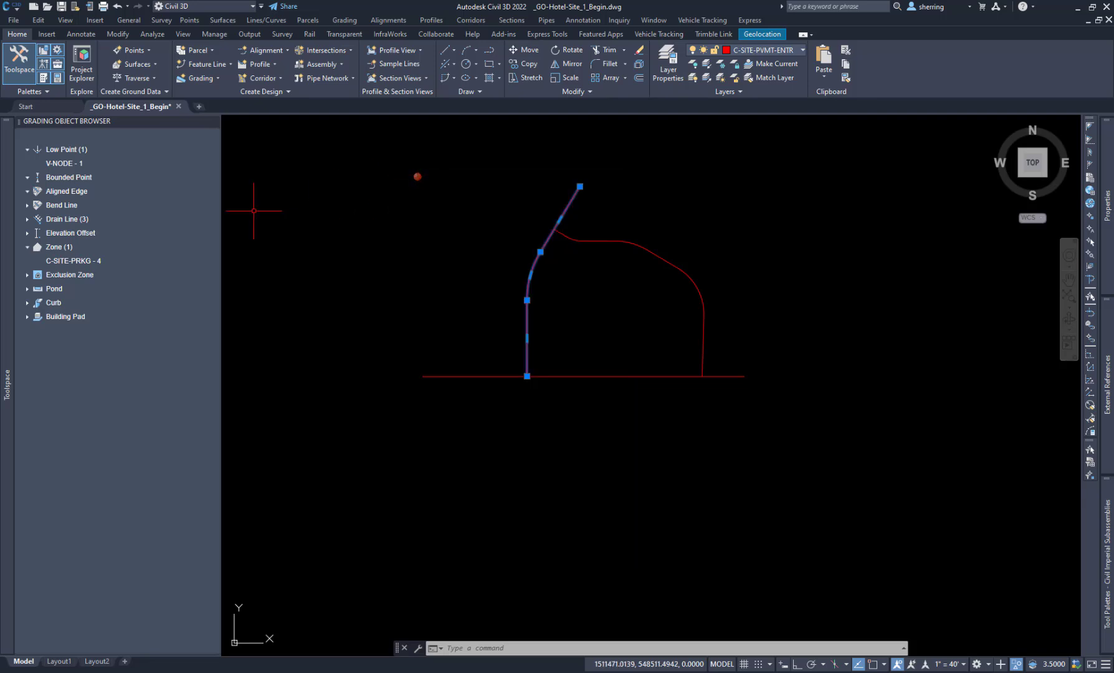
{"action": "left_click", "coordinate": [27, 219]}
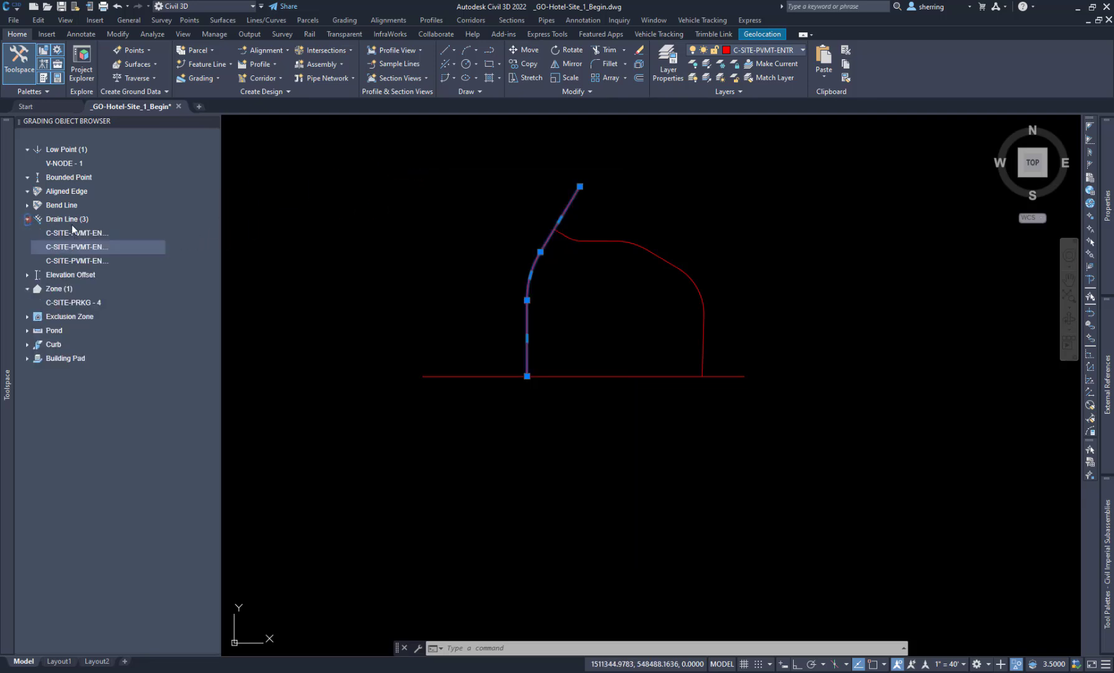
{"action": "key", "text": "Escape"}
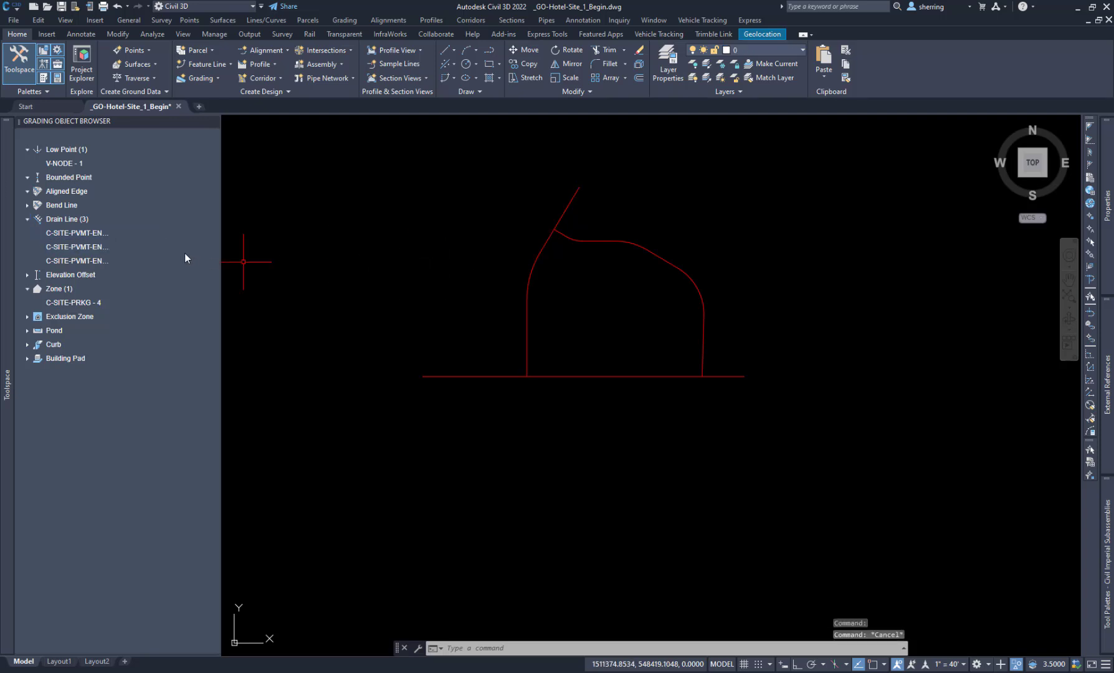
{"action": "left_click", "coordinate": [94, 260]}
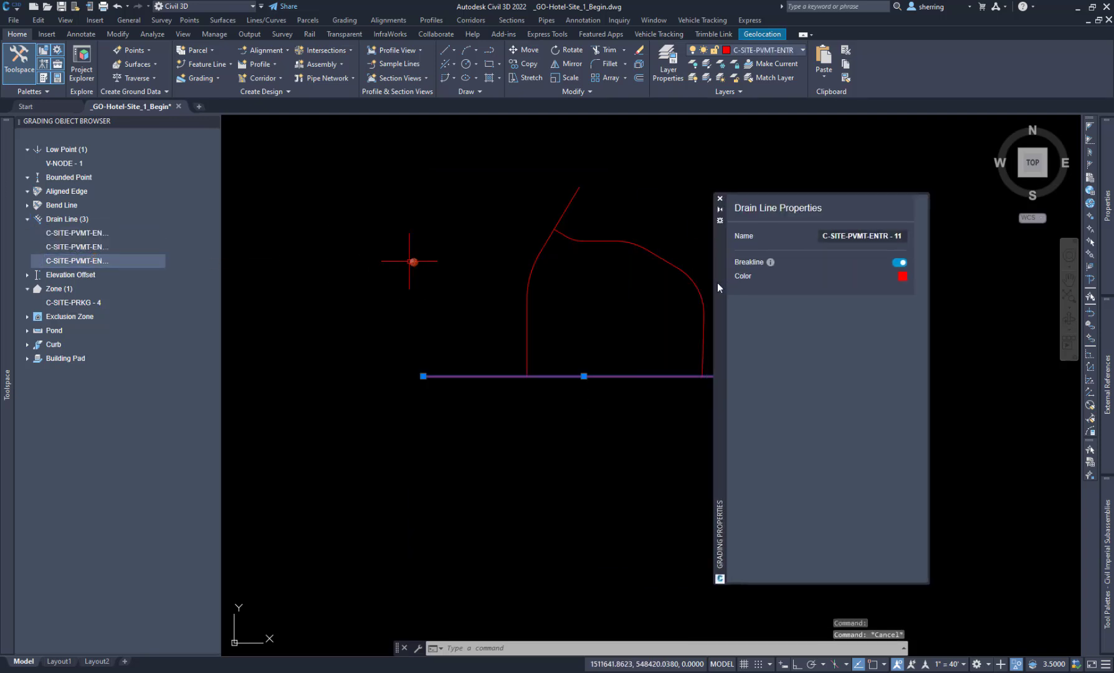
{"action": "left_click", "coordinate": [94, 247]}
{"action": "left_click", "coordinate": [98, 234]}
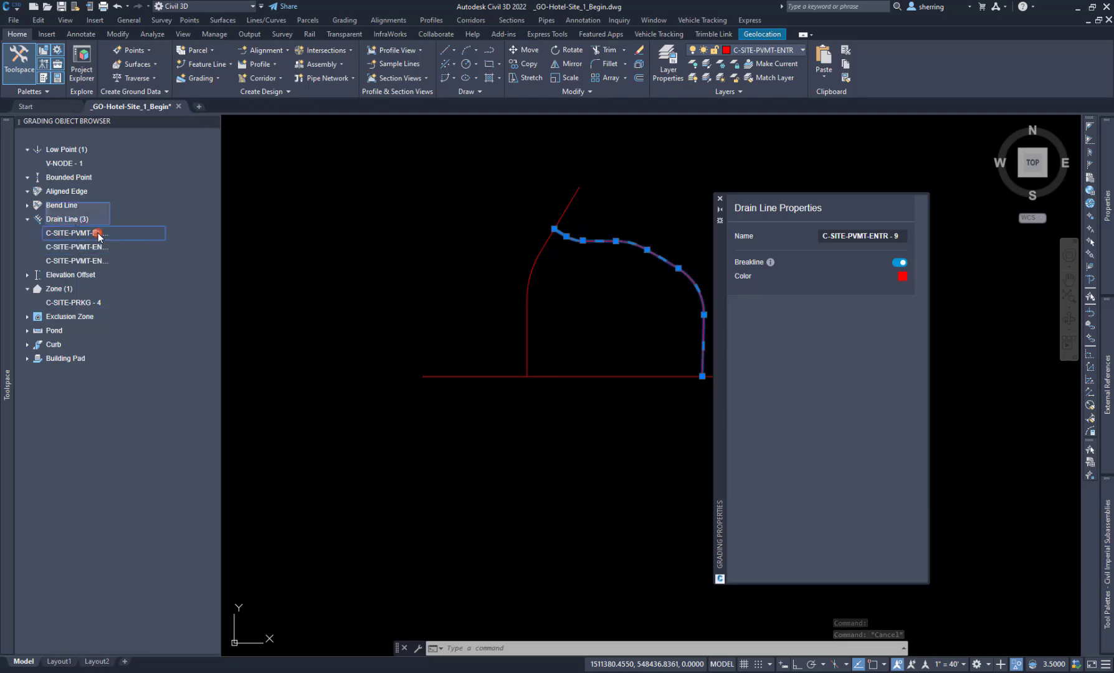
{"action": "left_click", "coordinate": [719, 199]}
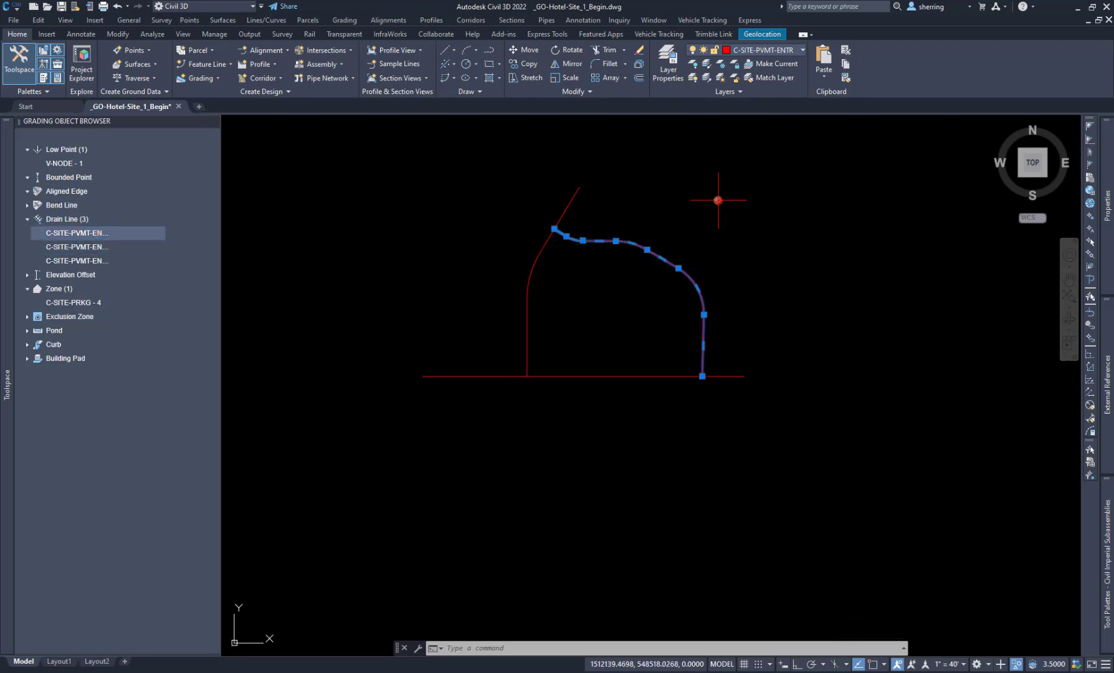
{"action": "key", "text": "Escape"}
{"action": "key", "text": "Escape"}
End the object isolation to show the whole hotel site
{"action": "right_click", "coordinate": [702, 209]}
{"action": "mouse_move", "coordinate": [769, 245]}
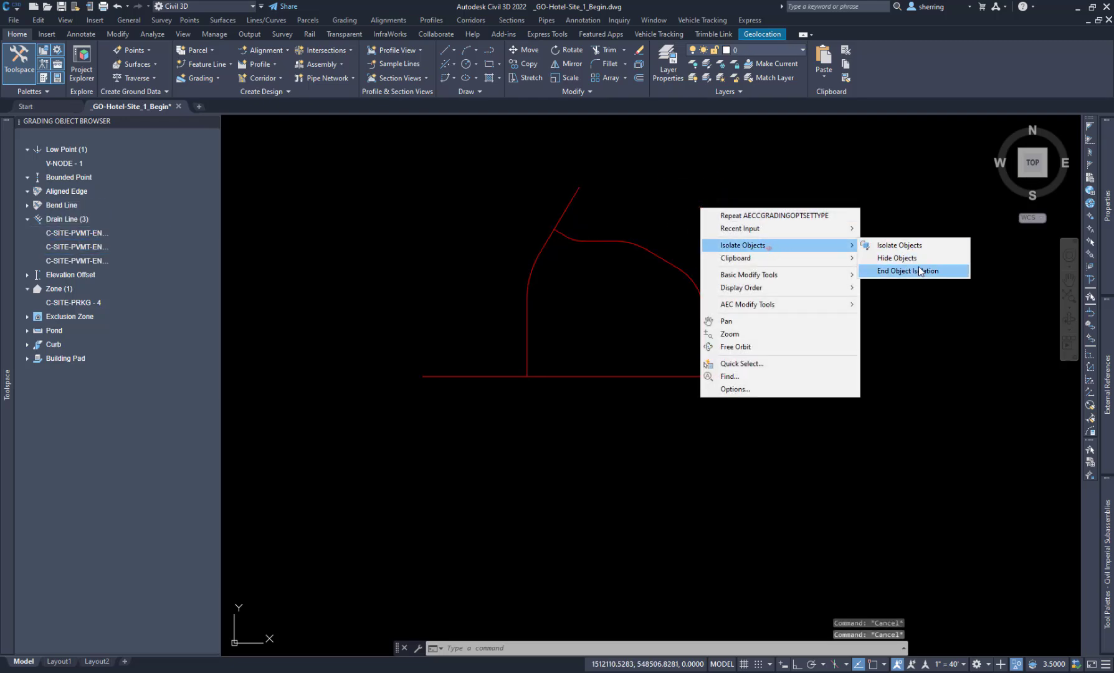
{"action": "left_click", "coordinate": [920, 271]}
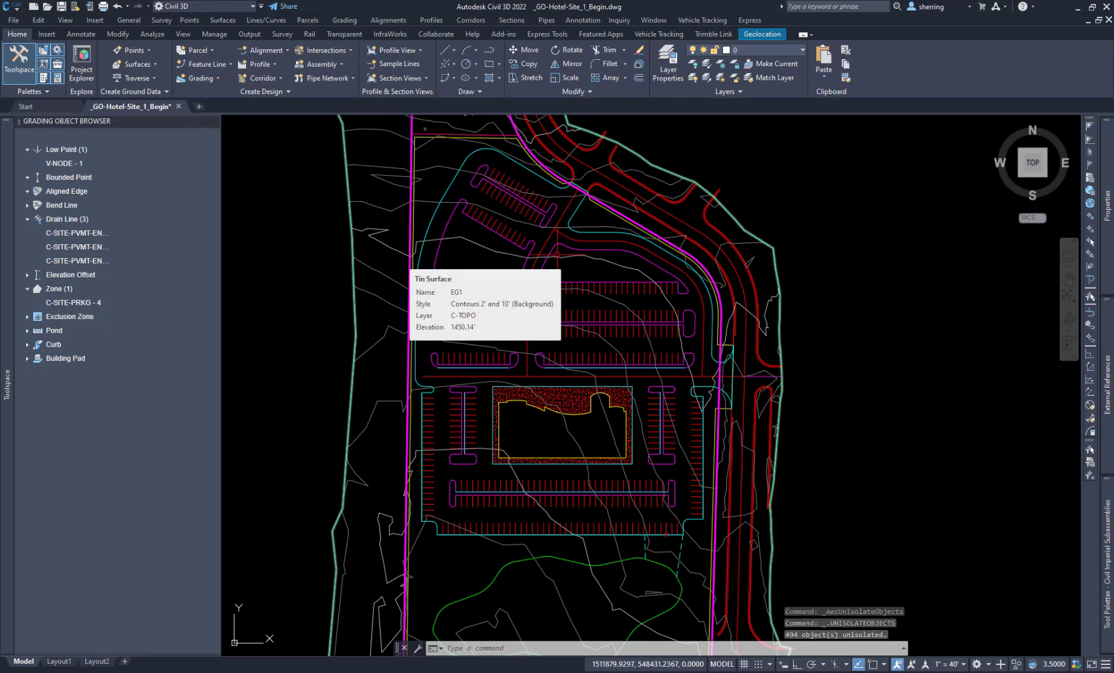
Examine the magenta property line and the yellow site limit polyline around the hotel site
{"action": "scroll", "coordinate": [577, 351], "scroll_direction": "down", "scroll_amount": 4}
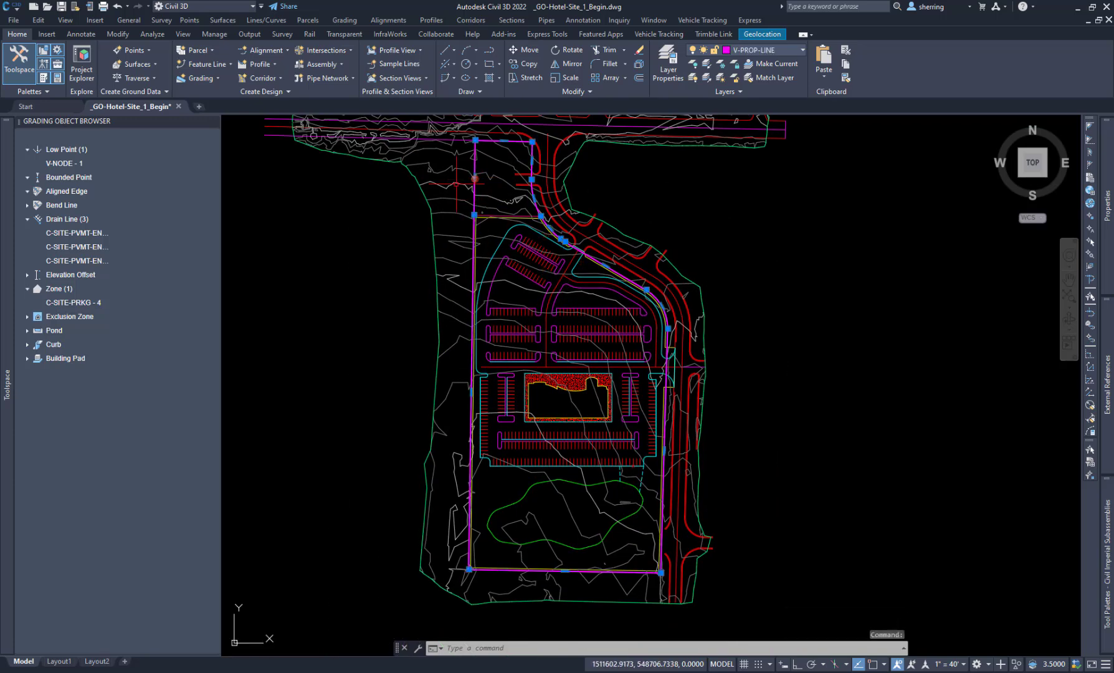
{"action": "left_click", "coordinate": [475, 182]}
{"action": "scroll", "coordinate": [536, 231], "scroll_direction": "up", "scroll_amount": 4}
{"action": "key", "text": "Escape"}
{"action": "left_click", "coordinate": [546, 214]}
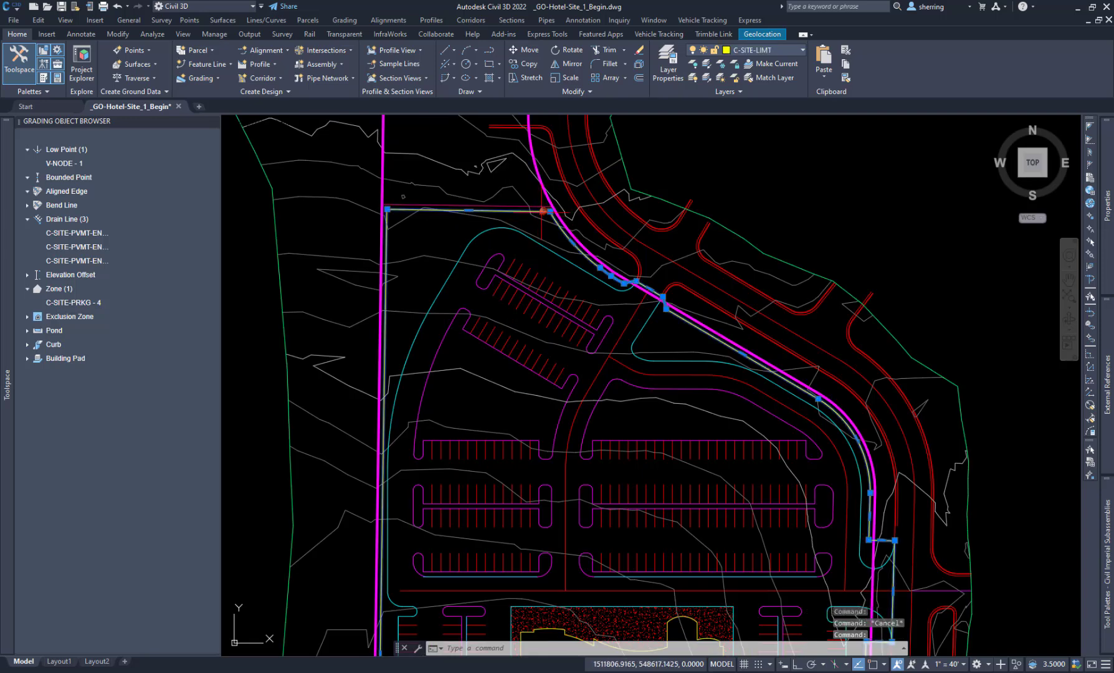
{"action": "scroll", "coordinate": [479, 171], "scroll_direction": "down", "scroll_amount": 2}
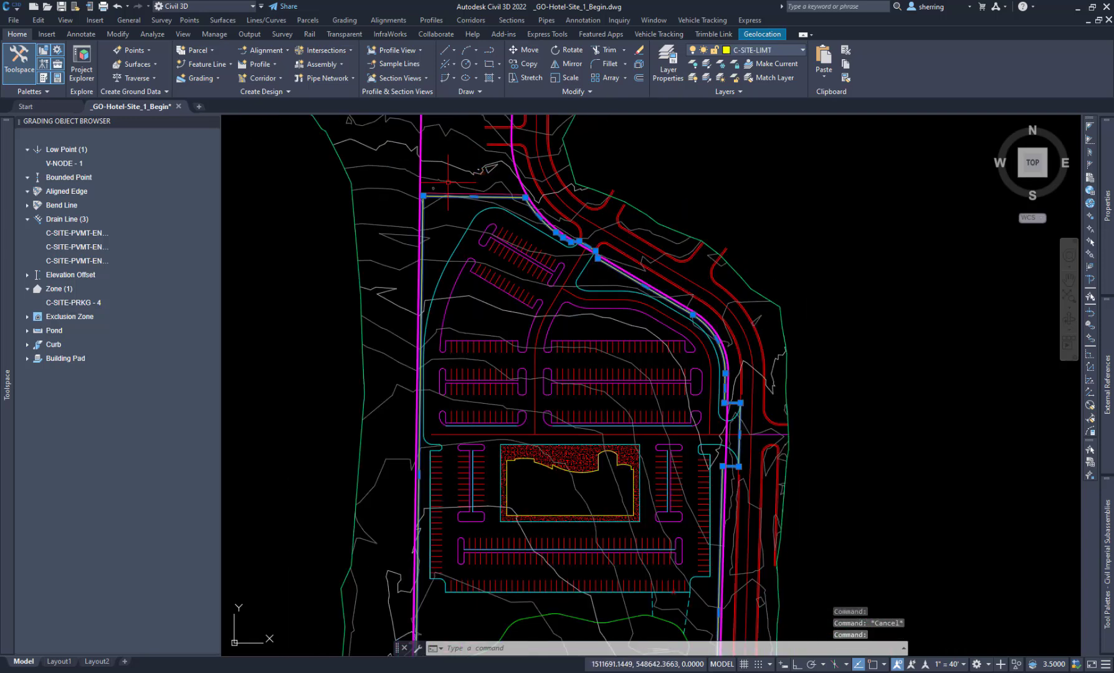
{"action": "scroll", "coordinate": [448, 185], "scroll_direction": "down", "scroll_amount": 2}
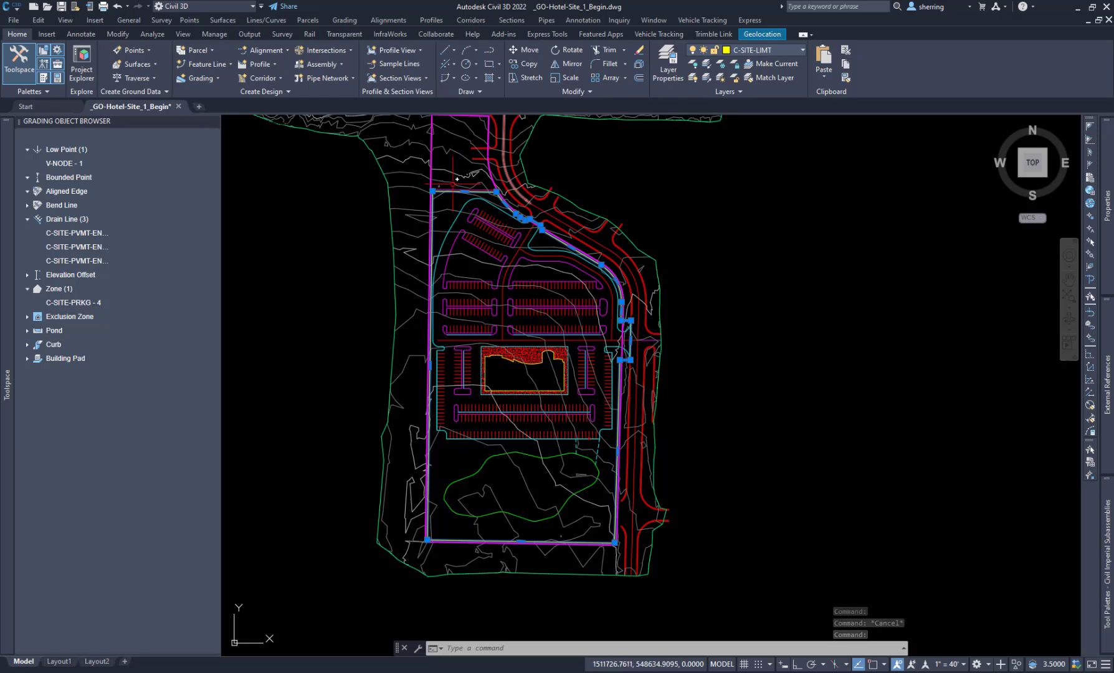
{"action": "key", "text": "Escape"}
Assign the yellow site limit polyline as a zone, close its properties and clear the selection
{"action": "mouse_move", "coordinate": [1102, 537]}
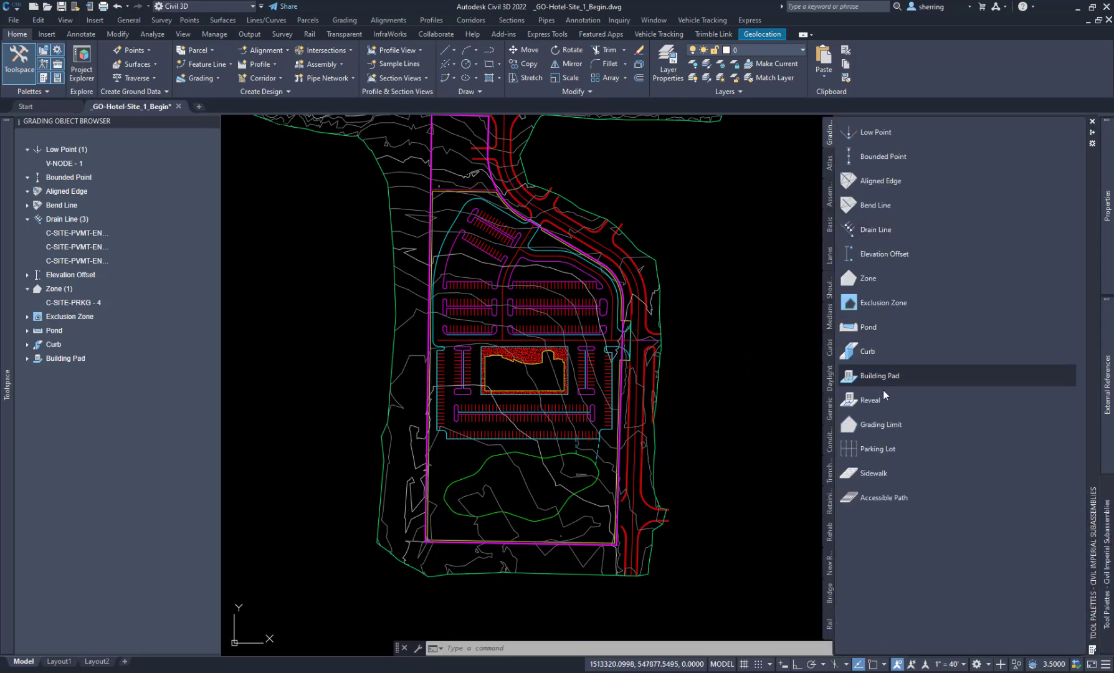
{"action": "mouse_move", "coordinate": [893, 280]}
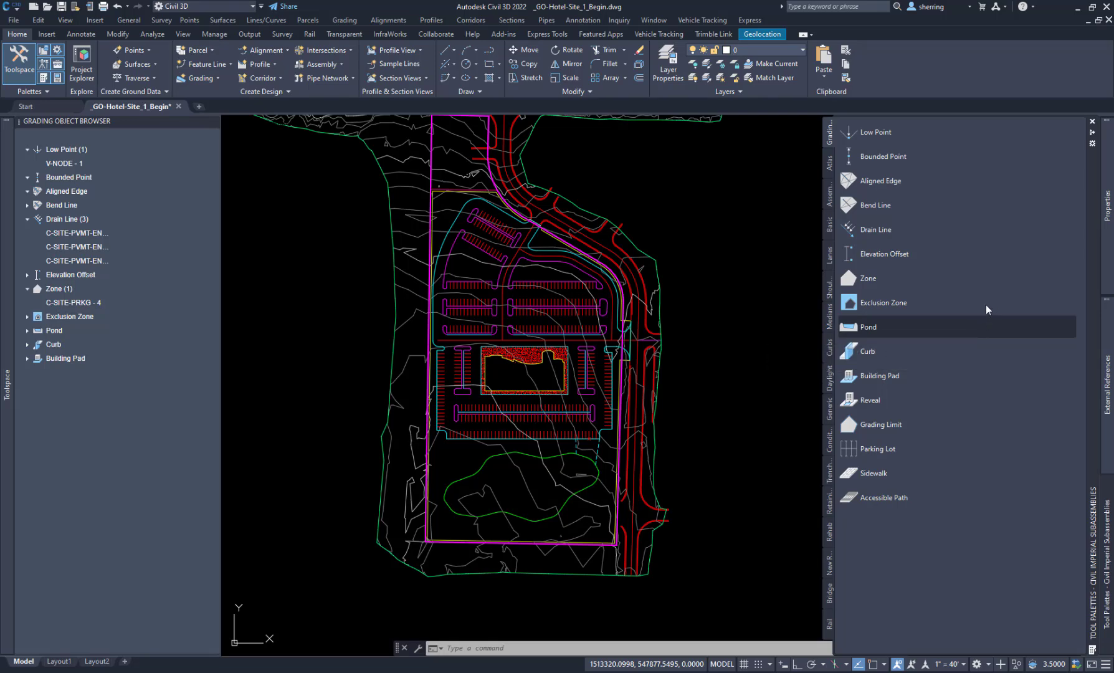
{"action": "left_click", "coordinate": [878, 280]}
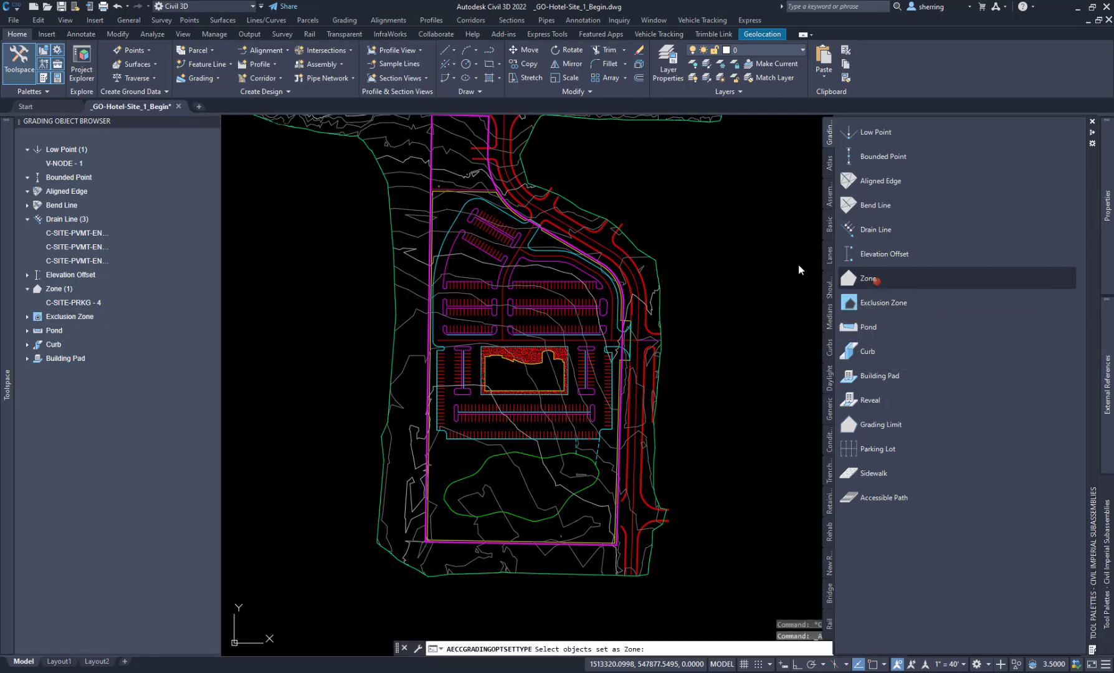
{"action": "scroll", "coordinate": [470, 190], "scroll_direction": "up", "scroll_amount": 5}
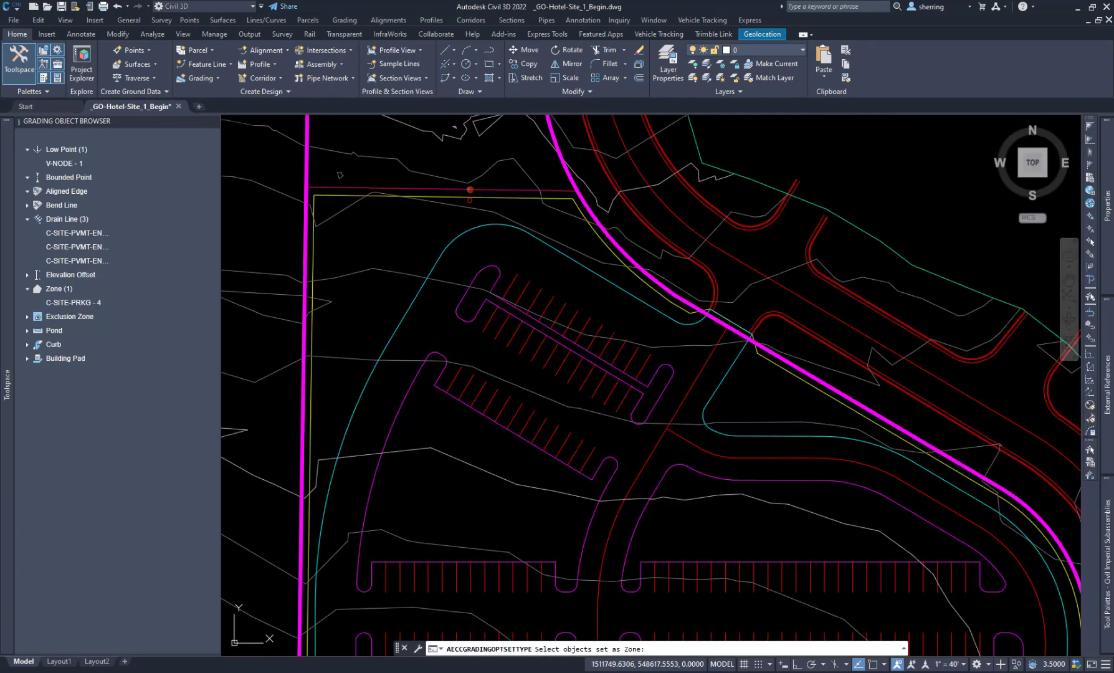
{"action": "left_click", "coordinate": [482, 196]}
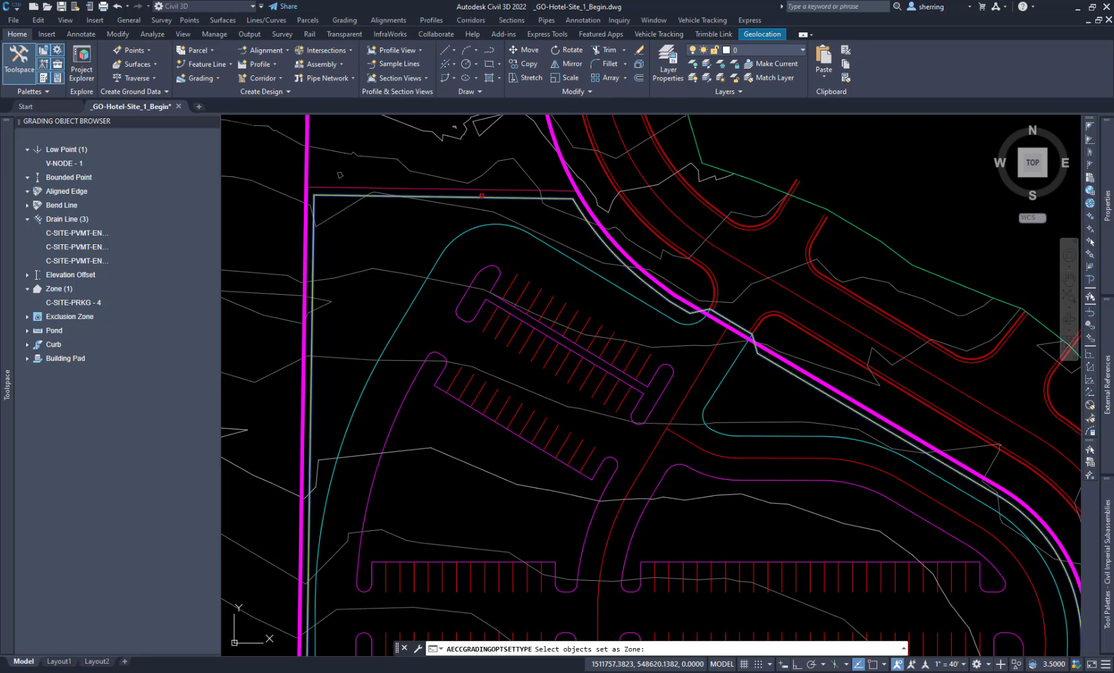
{"action": "key", "text": "Return"}
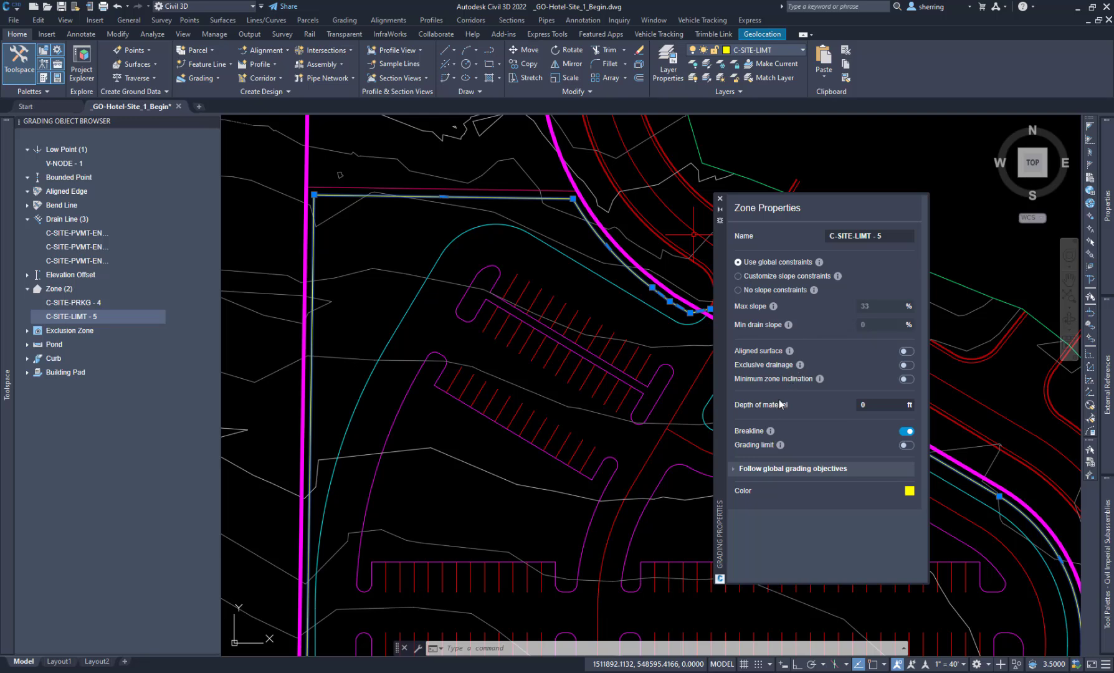
{"action": "left_click", "coordinate": [721, 199]}
{"action": "scroll", "coordinate": [561, 240], "scroll_direction": "down", "scroll_amount": 4}
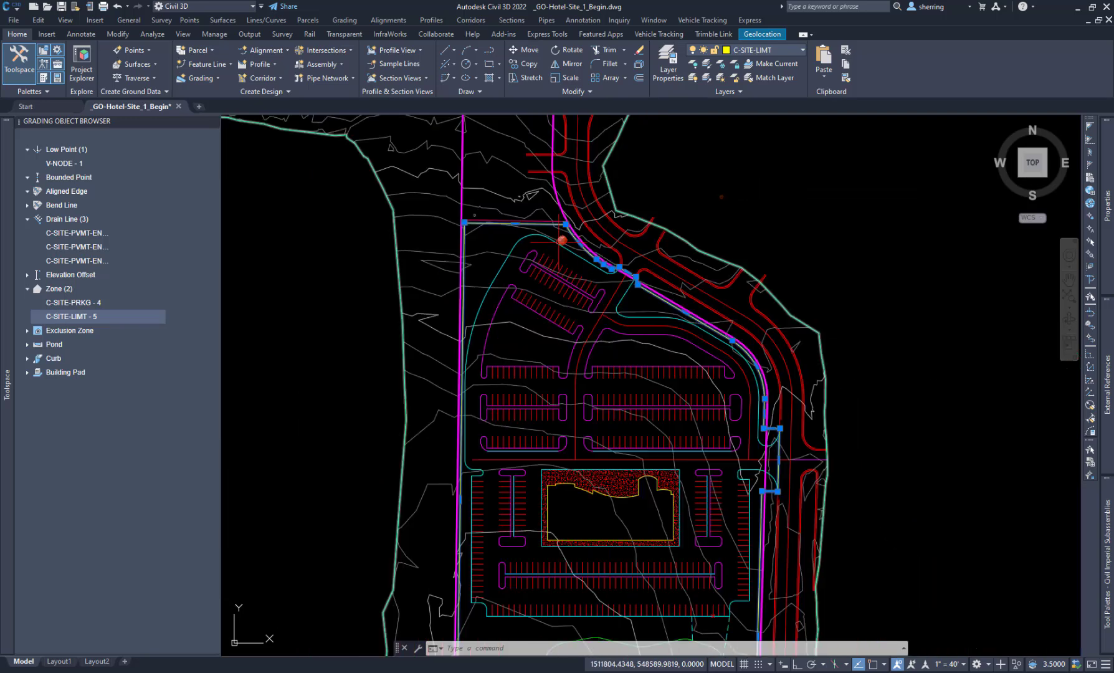
{"action": "key", "text": "Escape"}
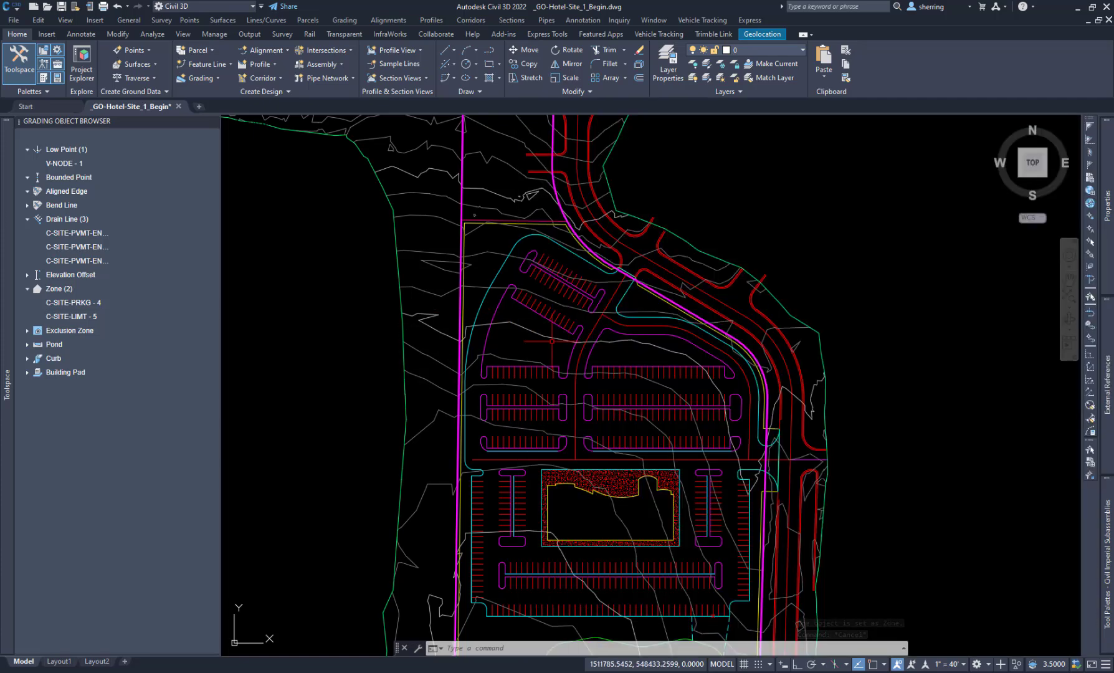
Select all parking islands similar to the one in the northwest of the lot and isolate them
{"action": "left_click", "coordinate": [506, 307]}
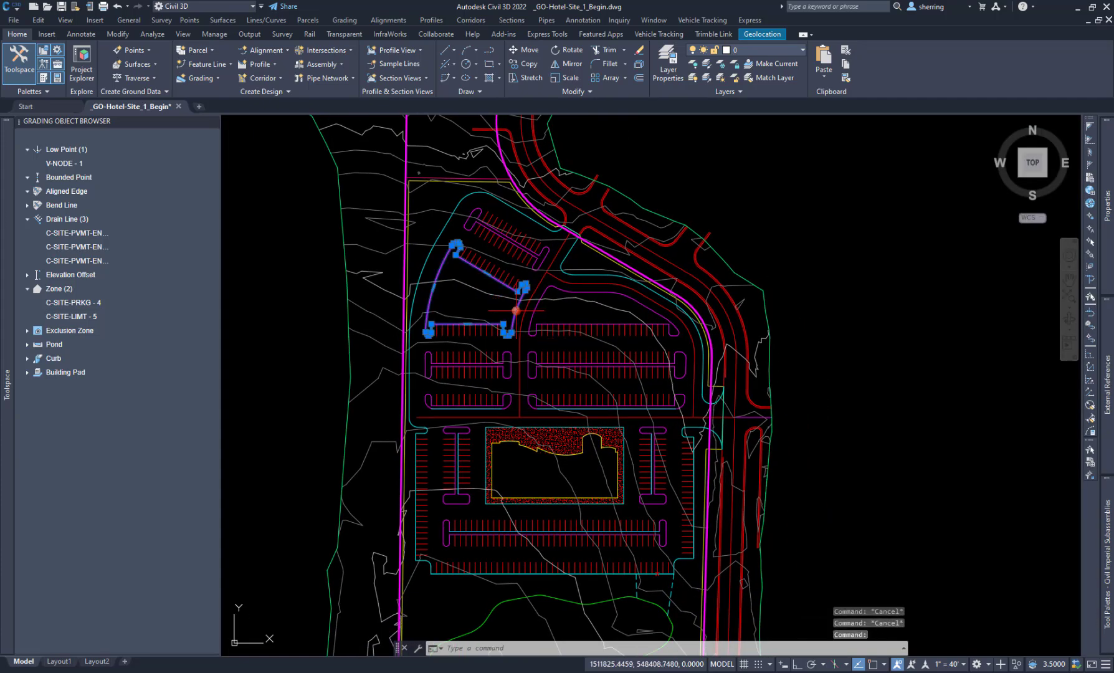
{"action": "right_click", "coordinate": [484, 306]}
{"action": "left_click", "coordinate": [524, 478]}
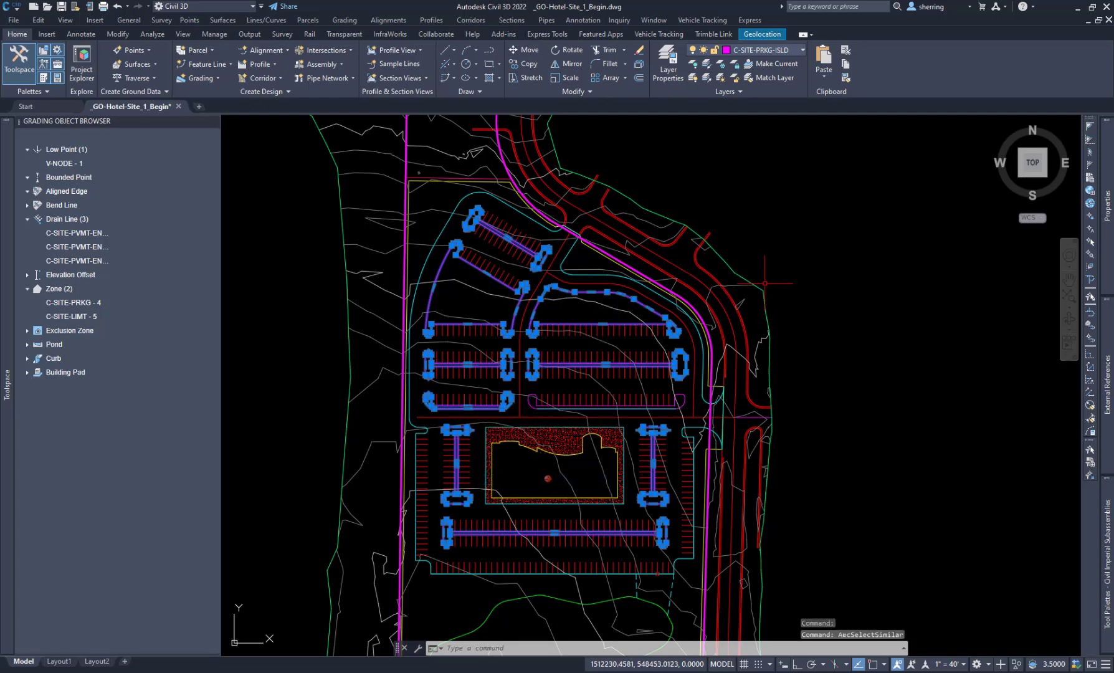
{"action": "right_click", "coordinate": [763, 240]}
{"action": "mouse_move", "coordinate": [825, 276]}
{"action": "left_click", "coordinate": [903, 275]}
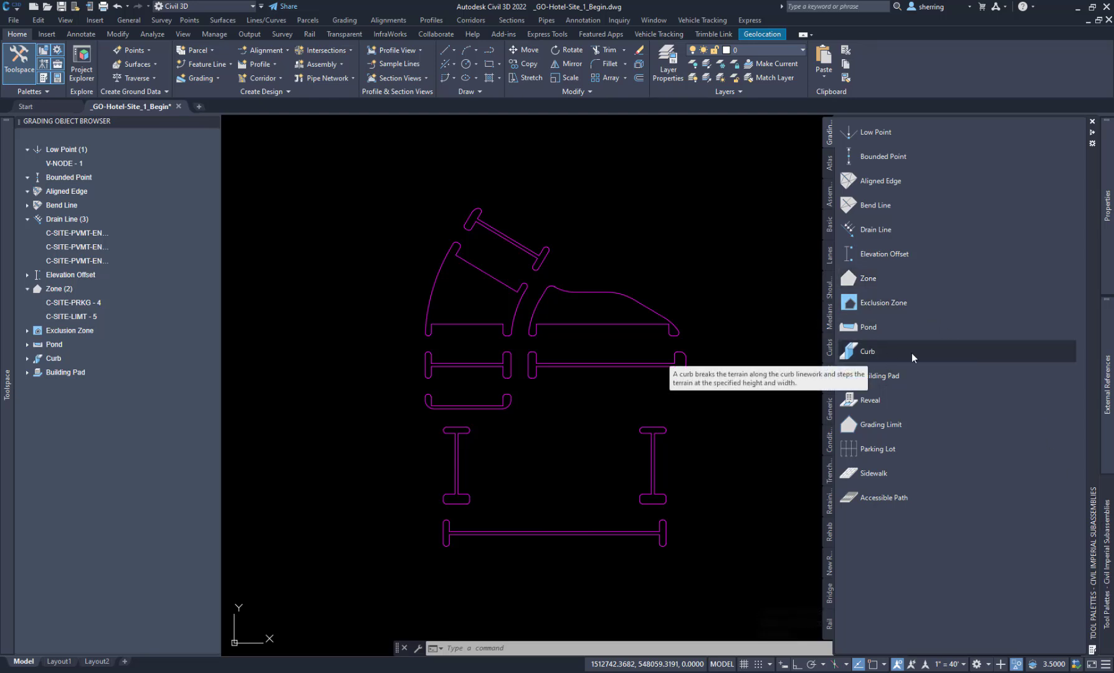
Set the Curb tool's default width and height to 0.5 ft each
{"action": "right_click", "coordinate": [869, 351]}
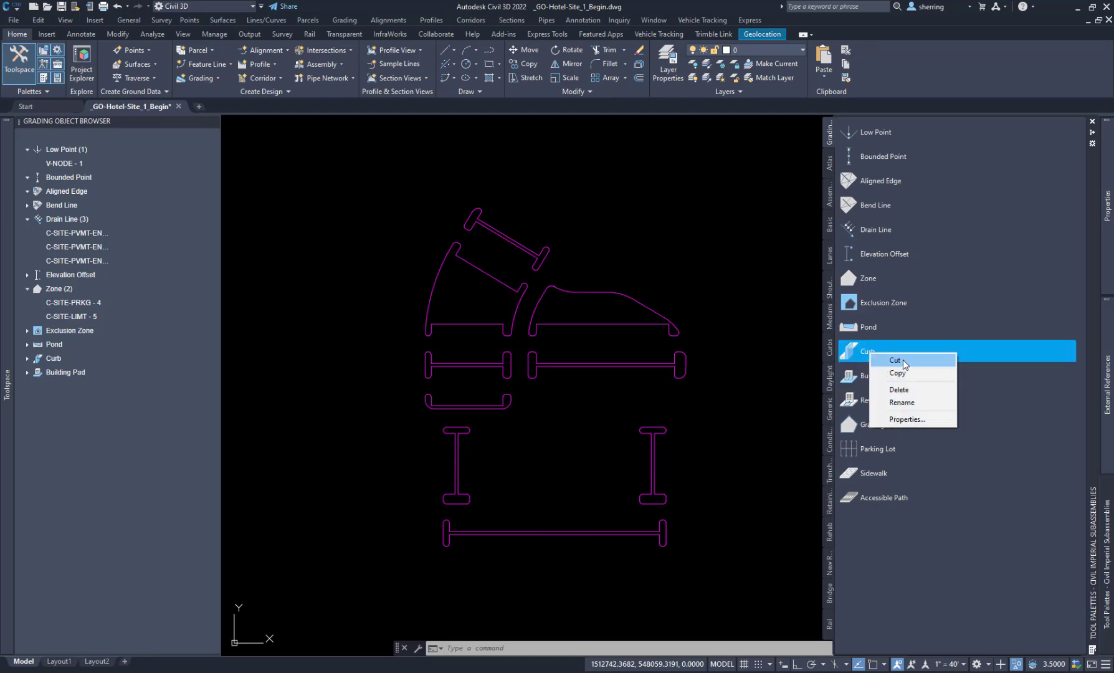
{"action": "left_click", "coordinate": [907, 419]}
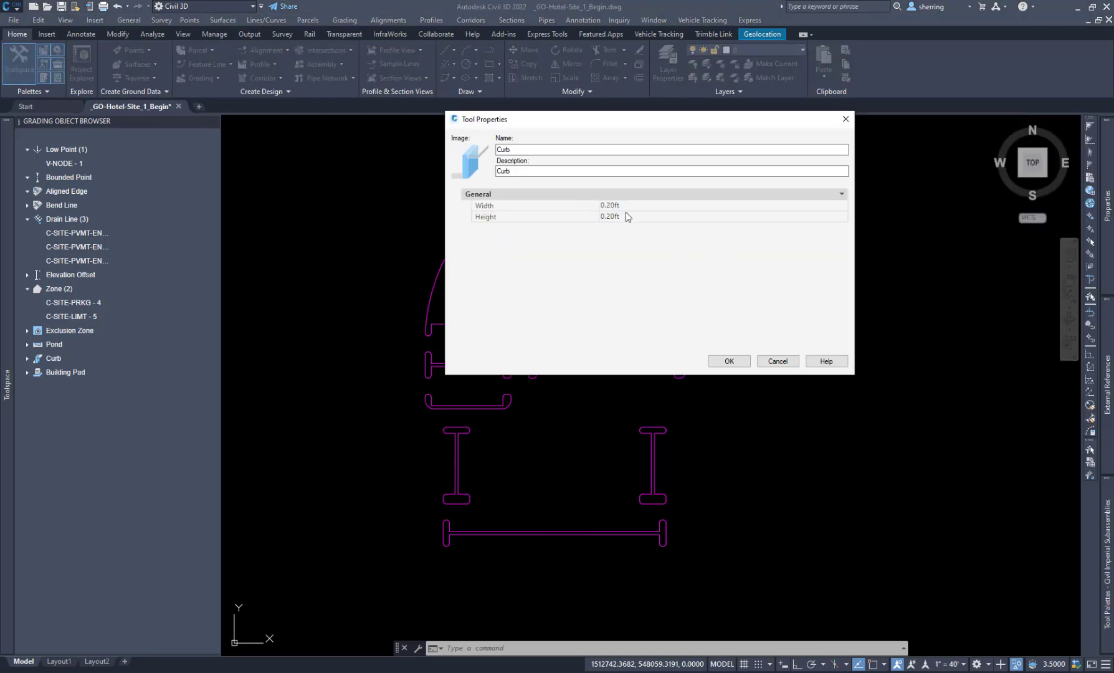
{"action": "left_click", "coordinate": [626, 207]}
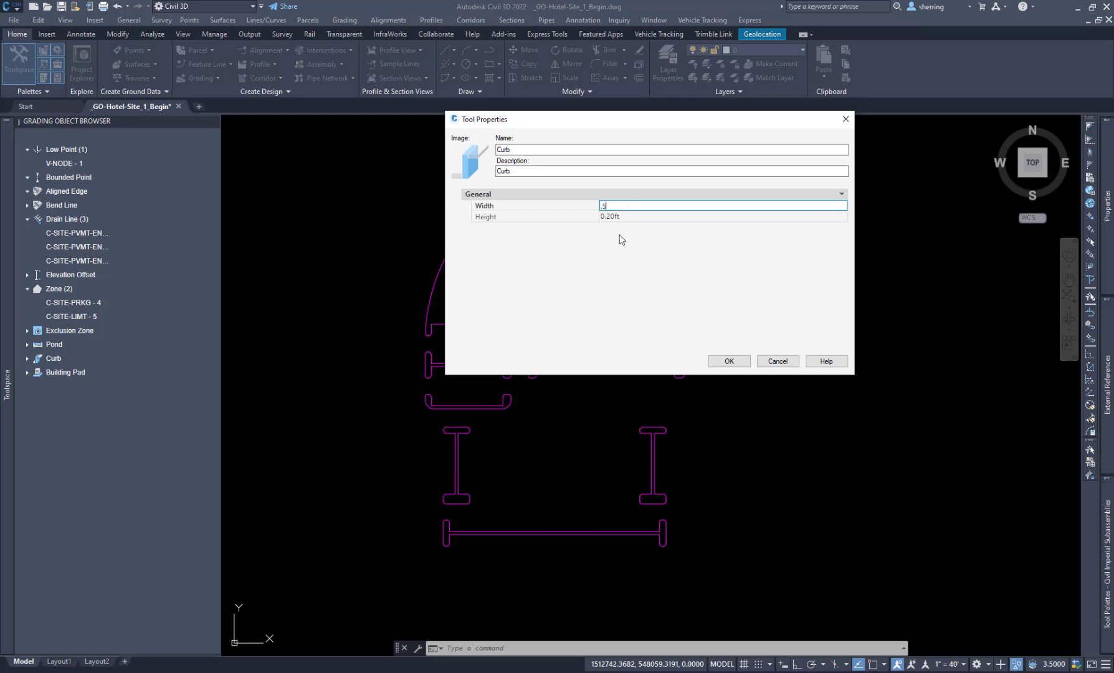
{"action": "left_click", "coordinate": [627, 216]}
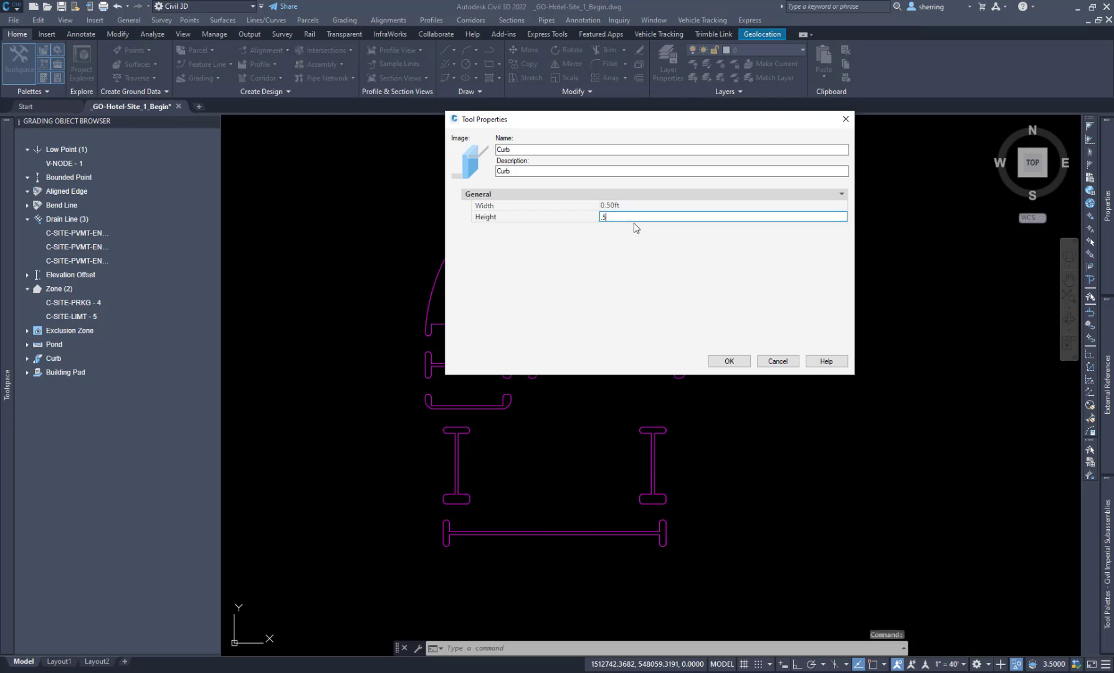
{"action": "type", "text": ".5"}
{"action": "left_click", "coordinate": [728, 361]}
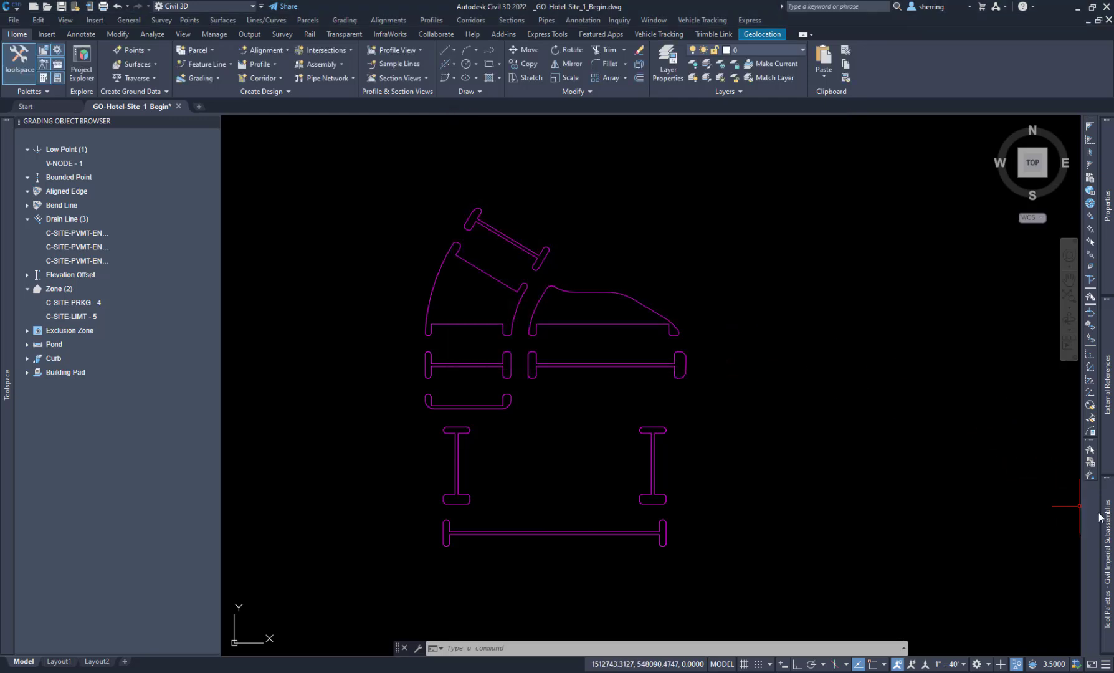
Assign all the isolated parking islands as curbs
{"action": "mouse_move", "coordinate": [1103, 504]}
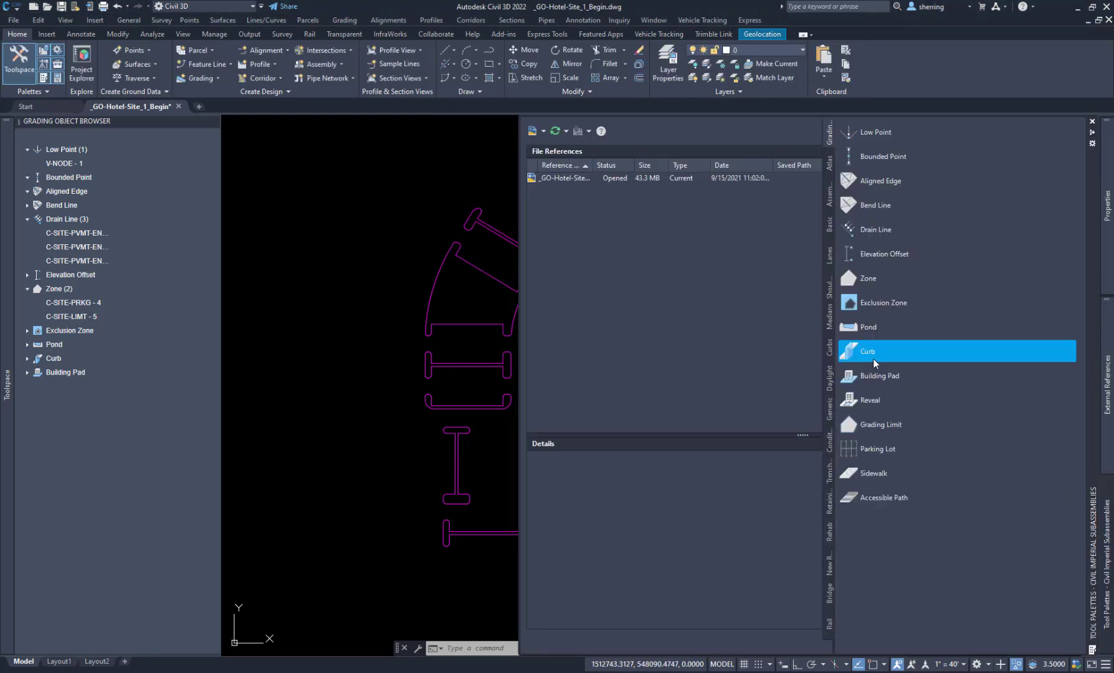
{"action": "left_click", "coordinate": [868, 352]}
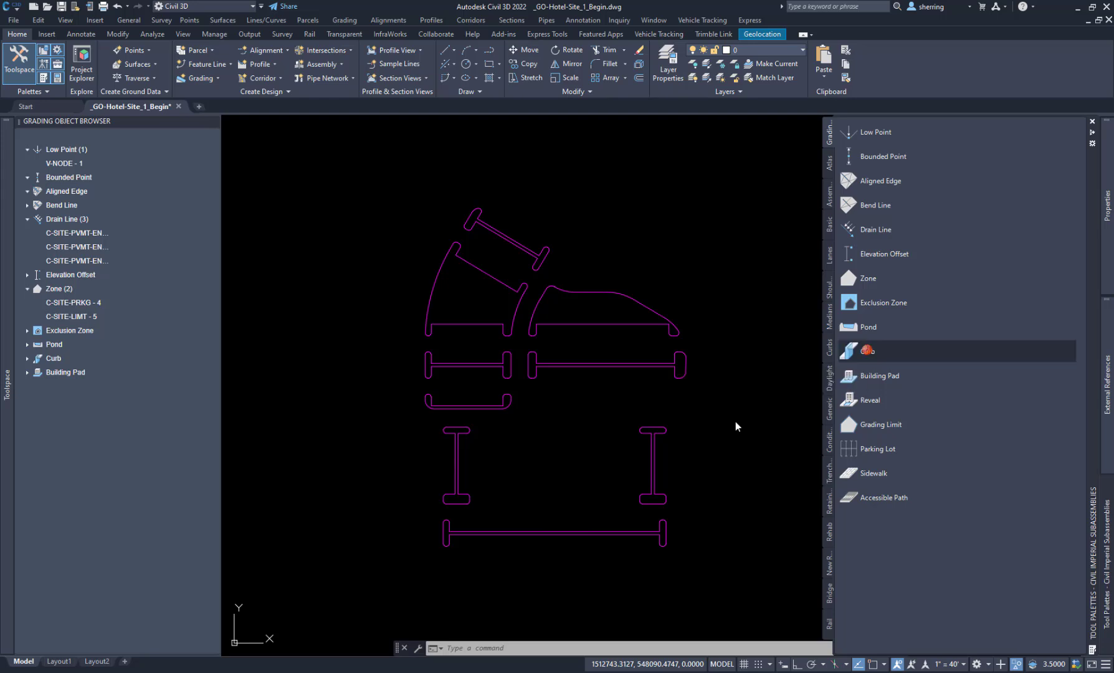
{"action": "left_click", "coordinate": [758, 553]}
{"action": "left_click", "coordinate": [365, 165]}
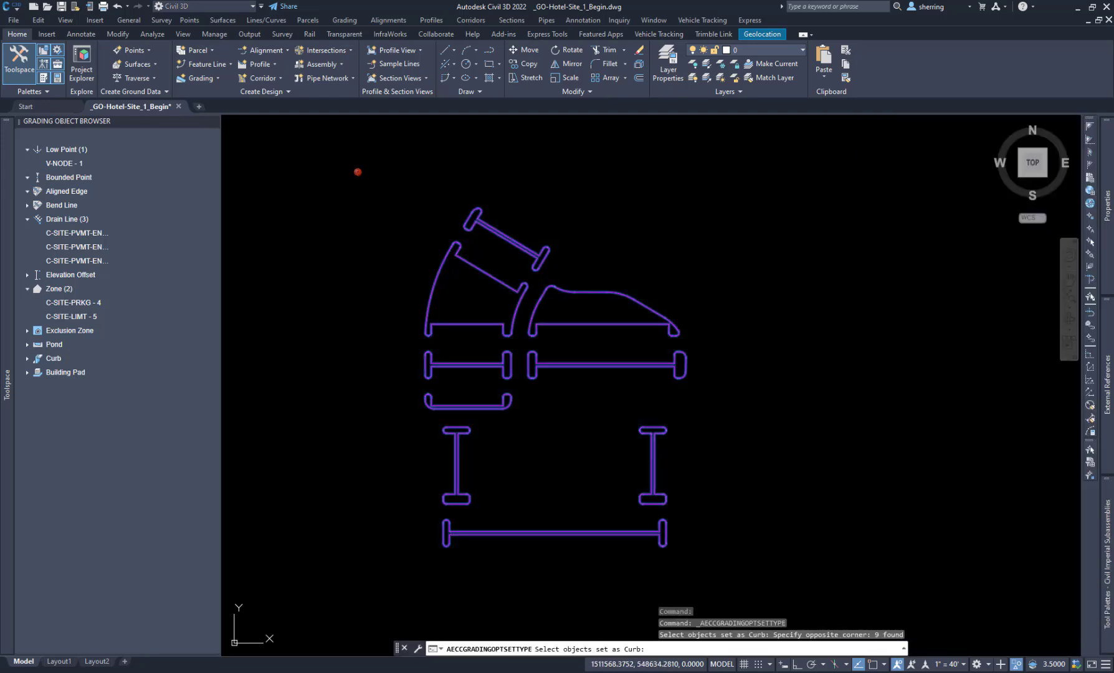
{"action": "key", "text": "Return"}
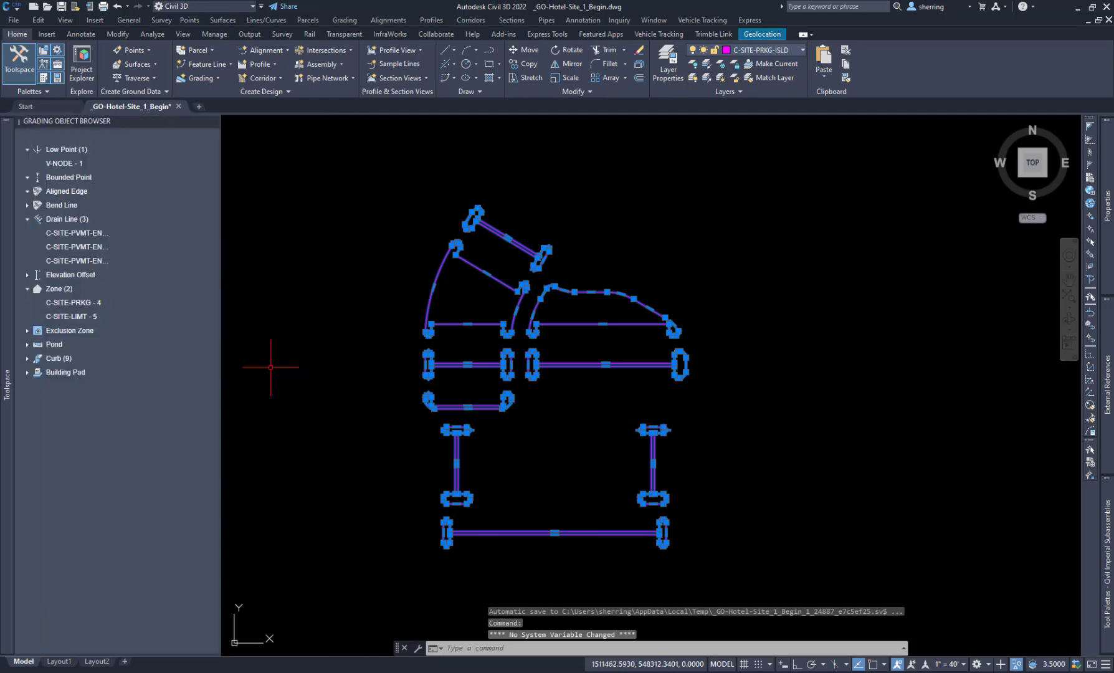
Check the width and height of the second curb in the object browser's curb list, then clear the selection
{"action": "left_click", "coordinate": [26, 360]}
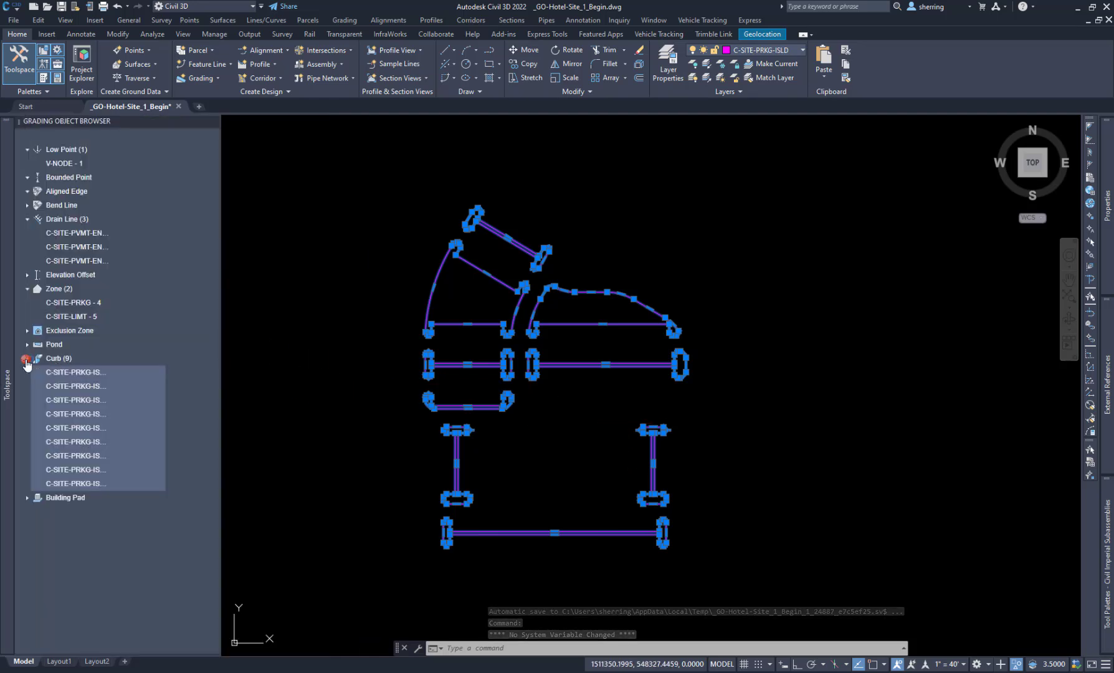
{"action": "left_click", "coordinate": [80, 387]}
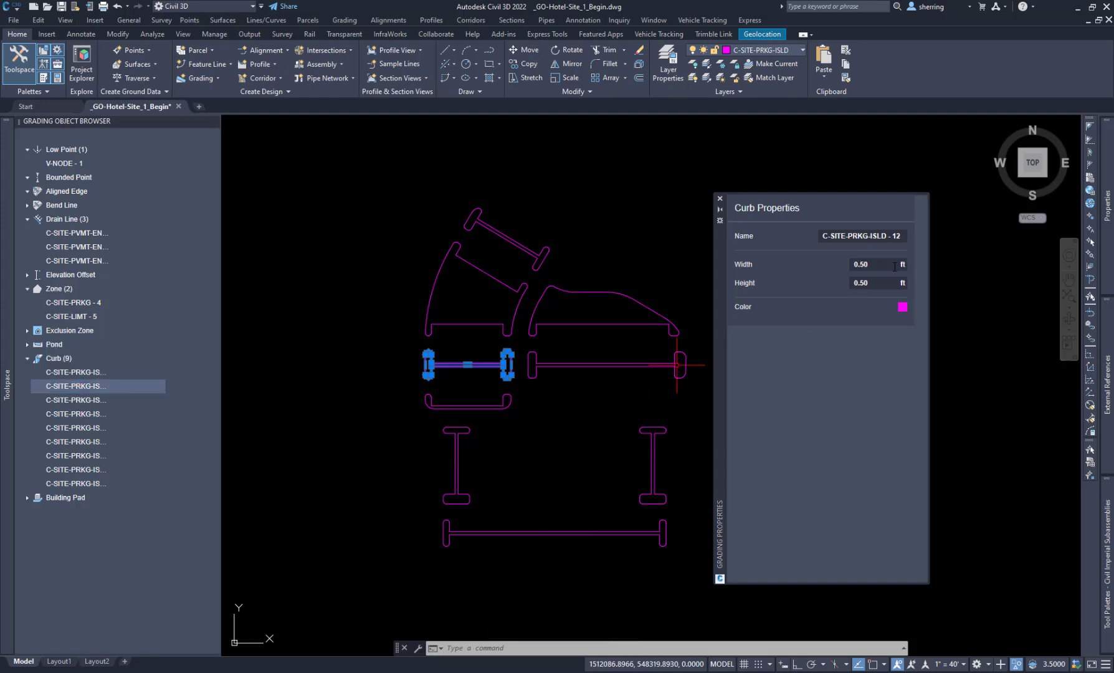
{"action": "key", "text": "Escape"}
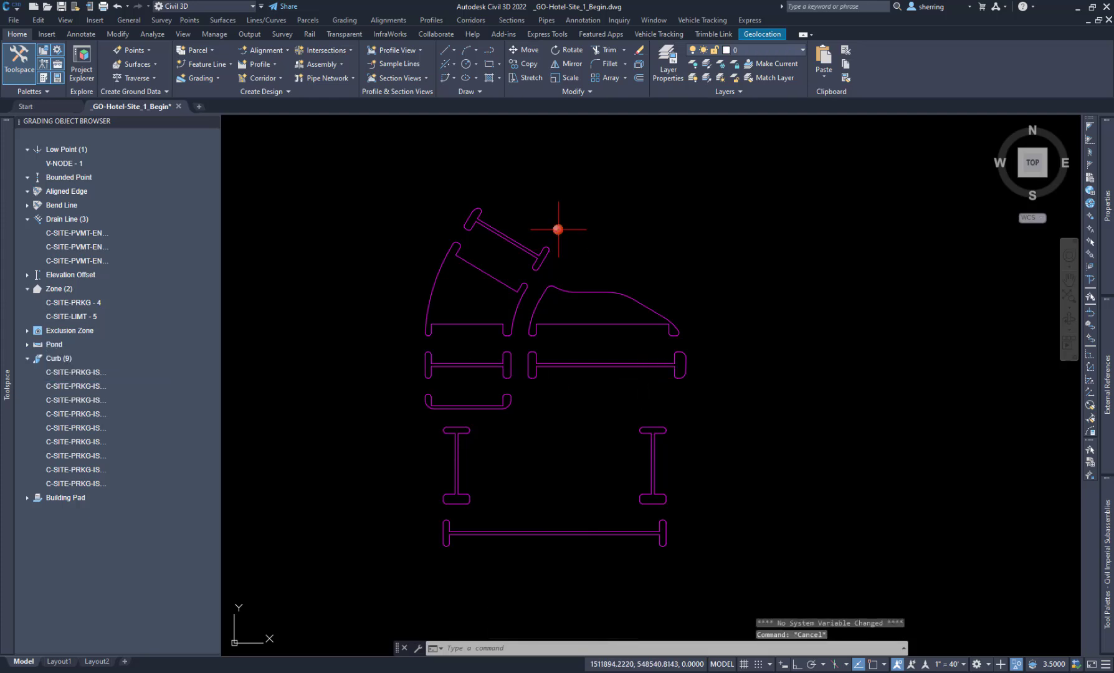
End the object isolation to bring back the rest of the site drawing
{"action": "right_click", "coordinate": [558, 231]}
{"action": "left_click", "coordinate": [620, 267]}
{"action": "left_click", "coordinate": [765, 293]}
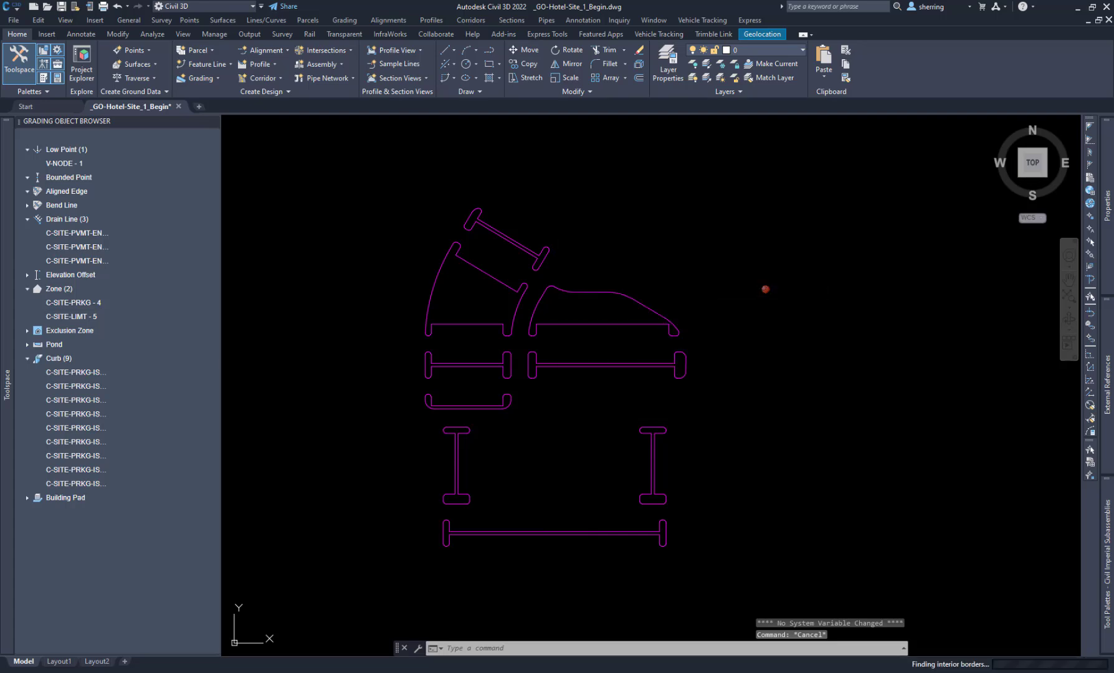
Assign the yellow building footprint polyline as a building pad
{"action": "middle_click_drag", "start_coordinate": [512, 468], "coordinate": [502, 397]}
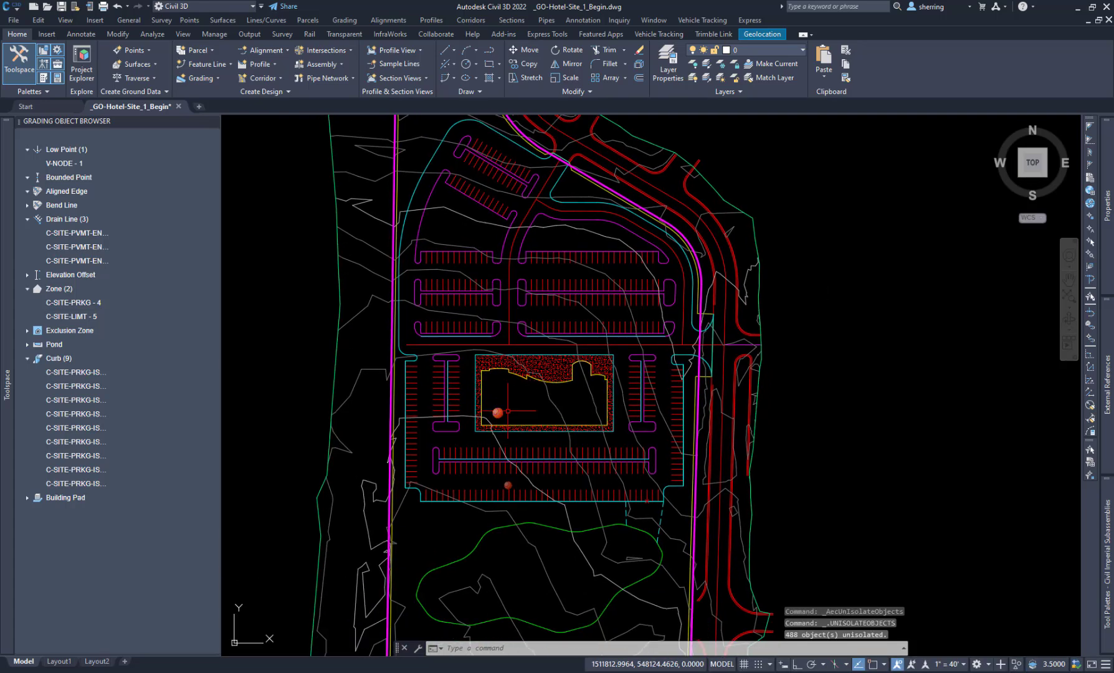
{"action": "scroll", "coordinate": [535, 399], "scroll_direction": "up", "scroll_amount": 4}
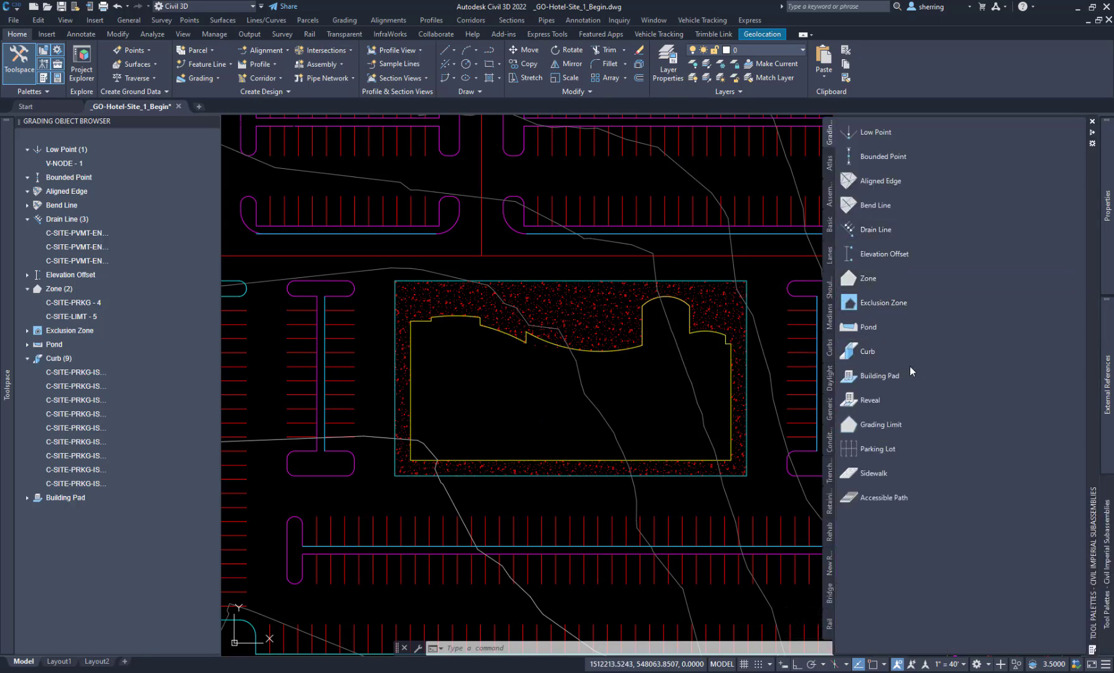
{"action": "left_click", "coordinate": [876, 376]}
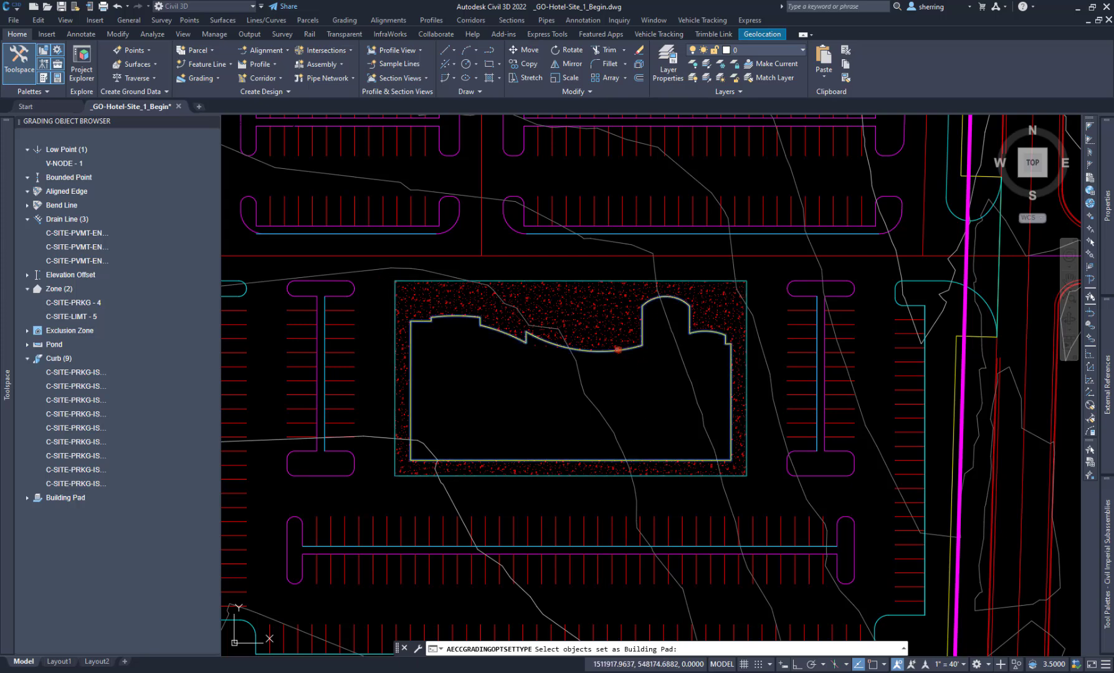
{"action": "left_click", "coordinate": [617, 350]}
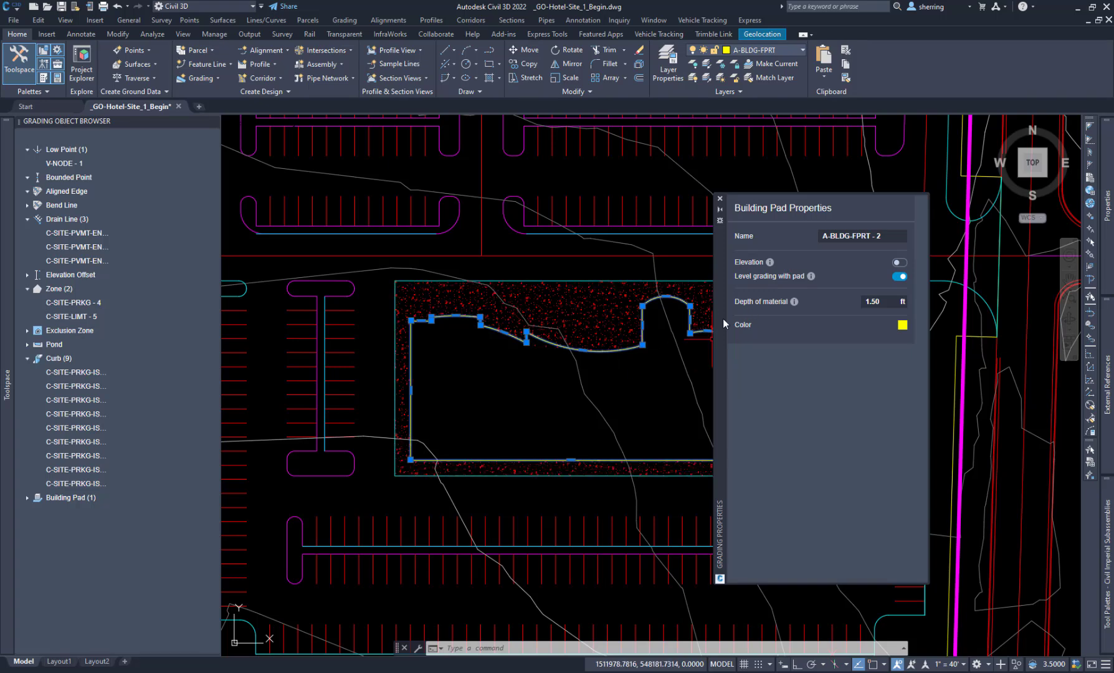
Inspect the building pad's elevation limit options, leave them off, close its properties and clear the selection
{"action": "left_click_drag", "start_coordinate": [720, 344], "coordinate": [573, 331]}
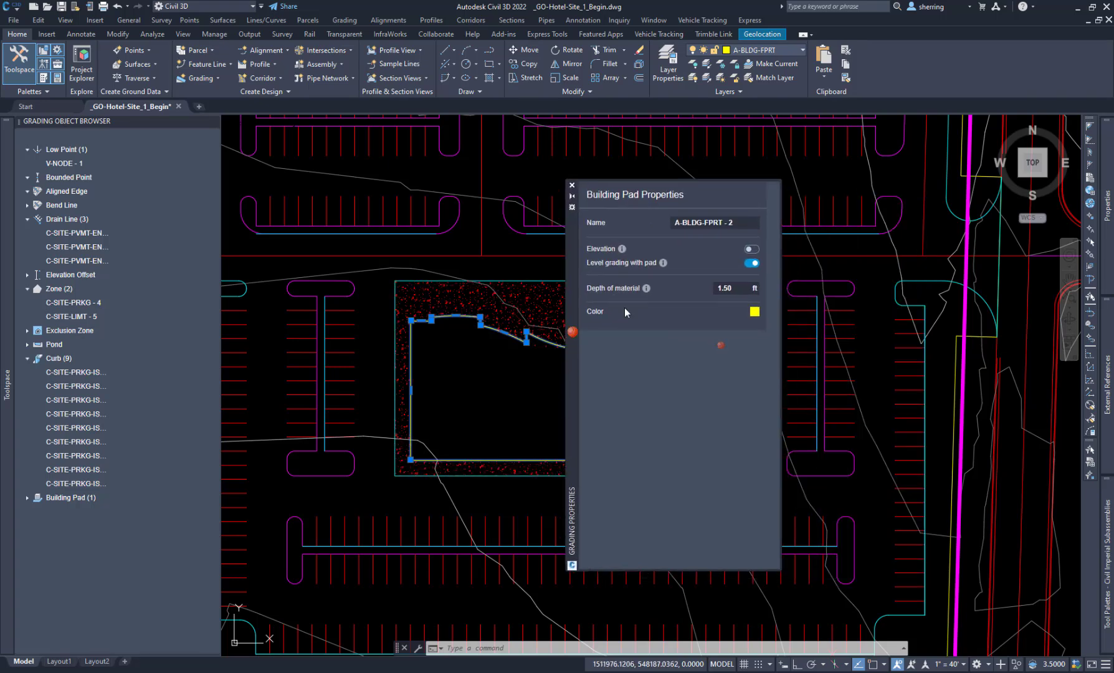
{"action": "left_click", "coordinate": [752, 249]}
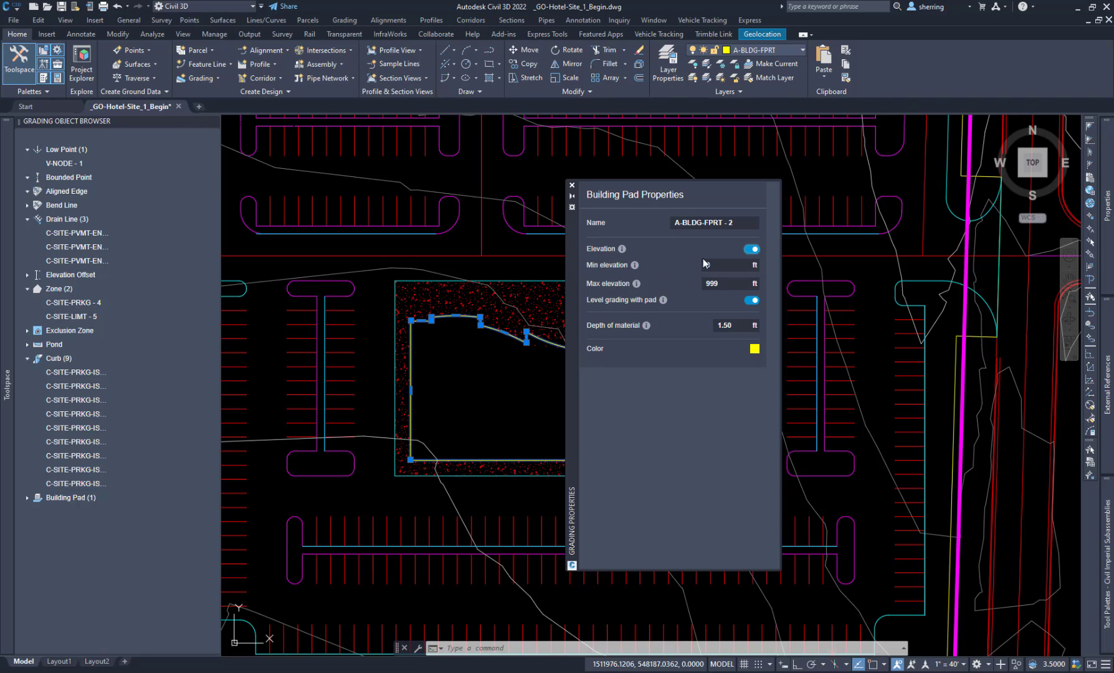
{"action": "left_click", "coordinate": [752, 249]}
{"action": "left_click", "coordinate": [752, 250]}
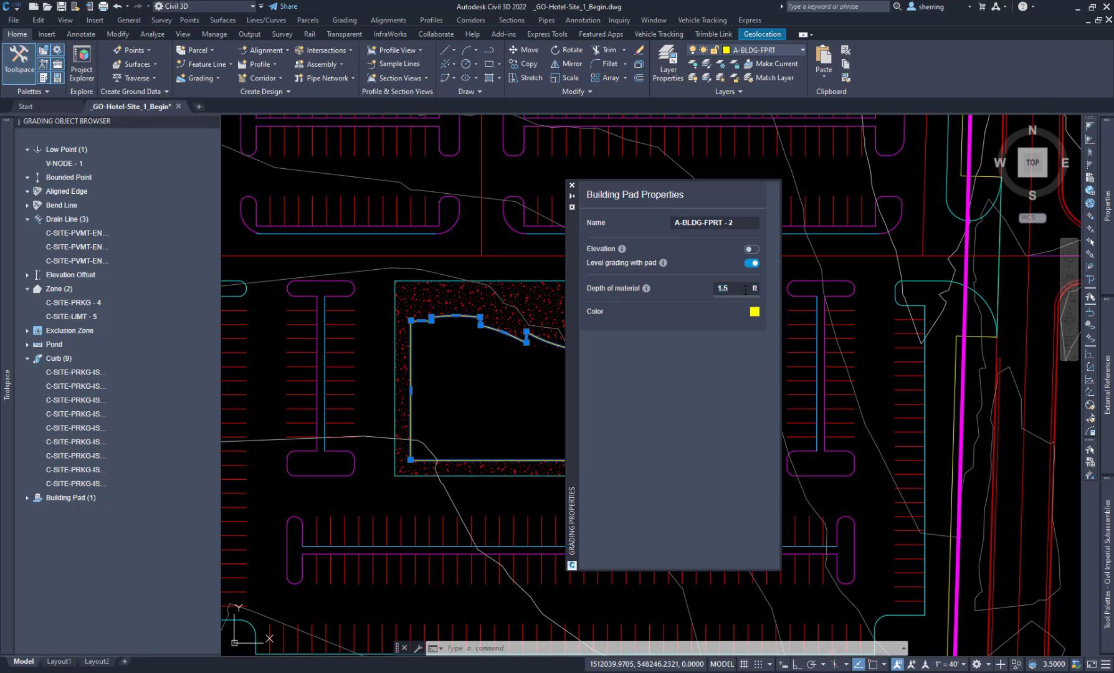
{"action": "left_click", "coordinate": [573, 186]}
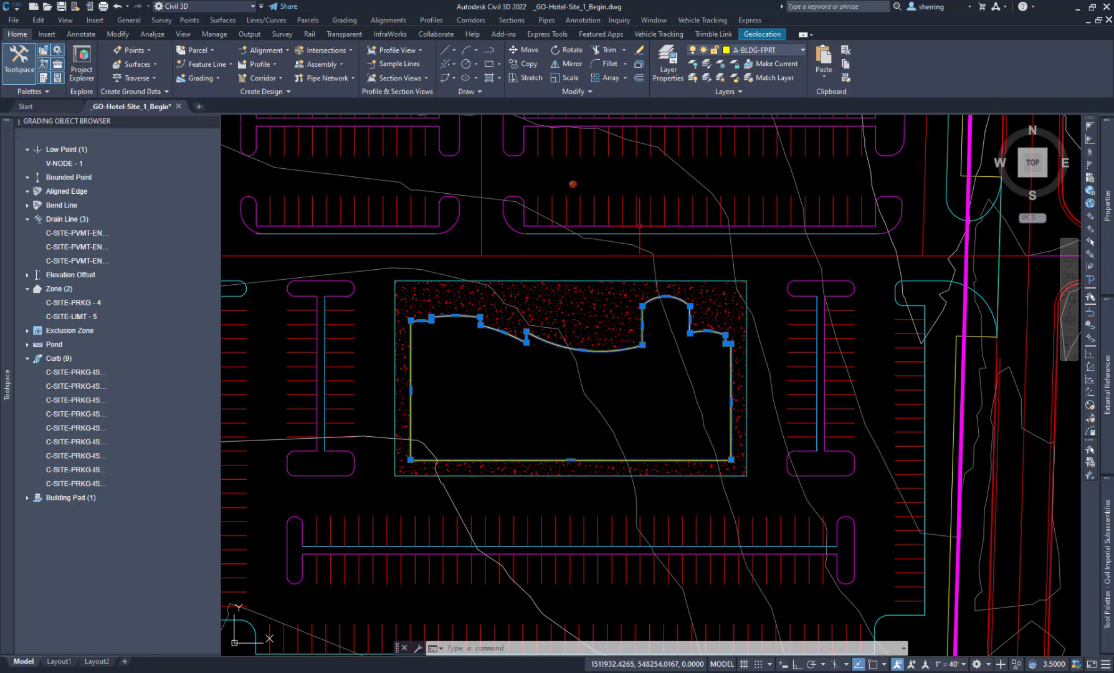
{"action": "scroll", "coordinate": [651, 230], "scroll_direction": "down", "scroll_amount": 4}
{"action": "middle_click_drag", "start_coordinate": [650, 415], "coordinate": [655, 363]}
{"action": "scroll", "coordinate": [658, 367], "scroll_direction": "up", "scroll_amount": 2}
{"action": "key", "text": "Escape"}
{"action": "key", "text": "Escape"}
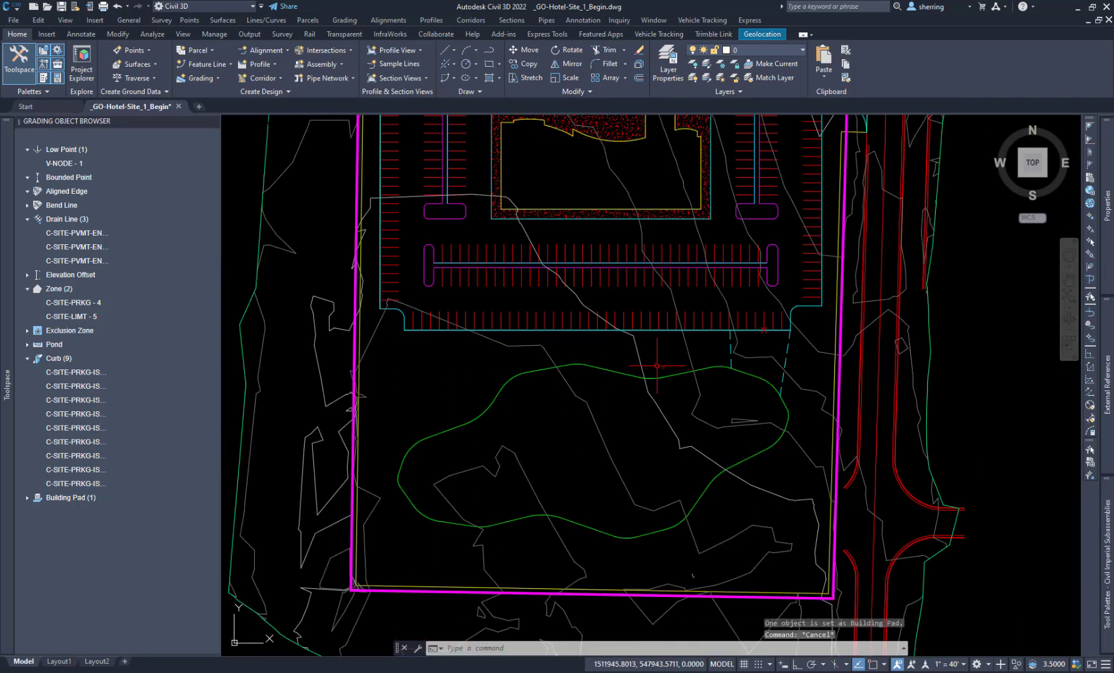
Assign the green pond outline south of the parking lot as a pond
{"action": "left_click", "coordinate": [1109, 531]}
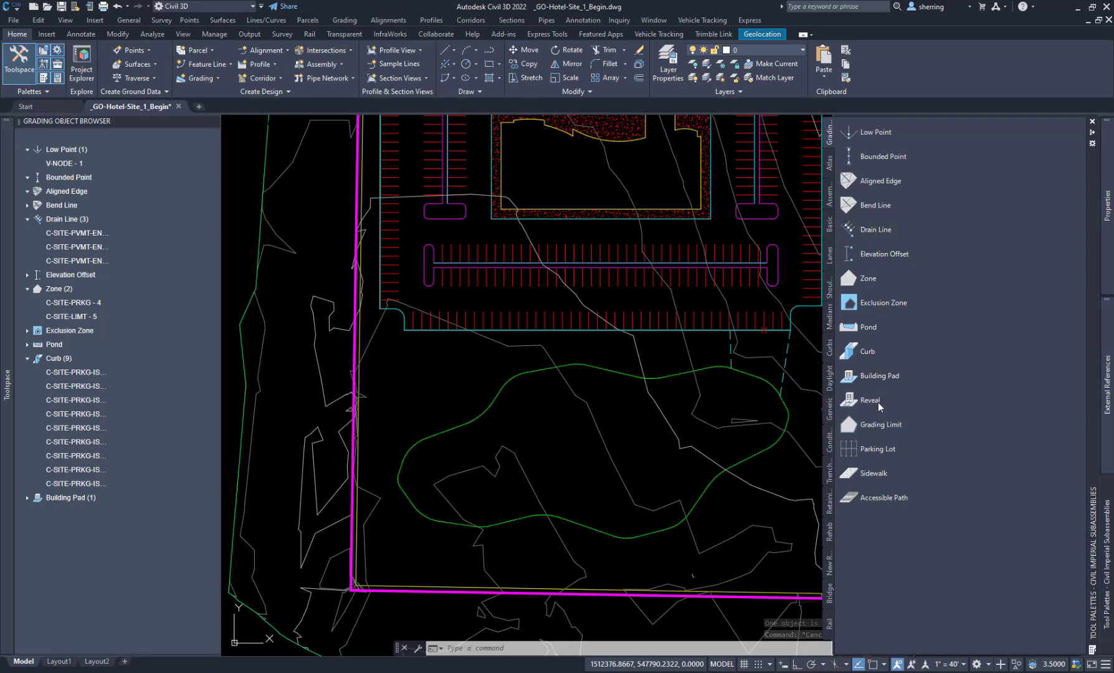
{"action": "left_click", "coordinate": [868, 327]}
{"action": "left_click", "coordinate": [671, 375]}
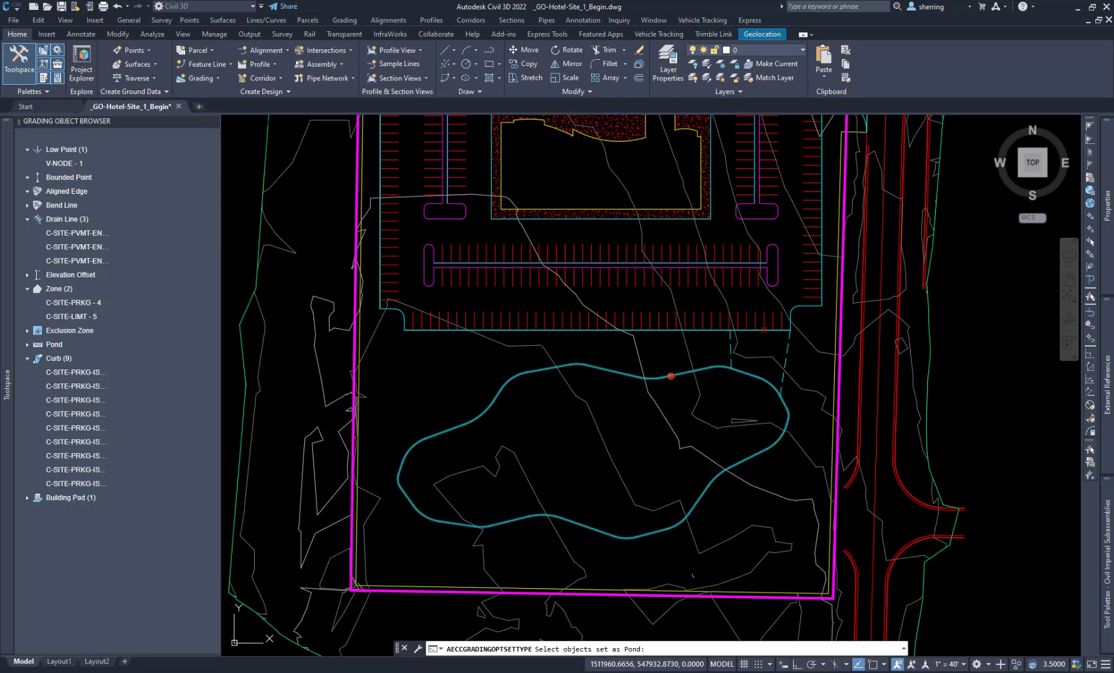
{"action": "key", "text": "Return"}
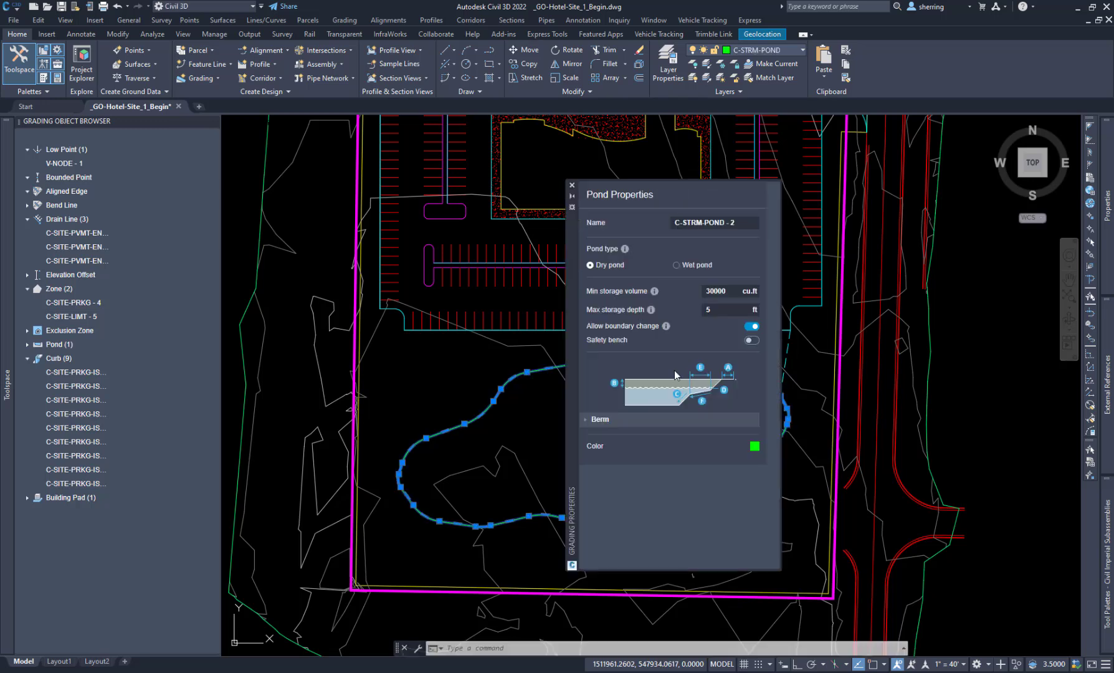
Set the pond's minimum storage volume to 25000 cu.ft and turn on its safety bench
{"action": "left_click_drag", "start_coordinate": [570, 301], "coordinate": [534, 252]}
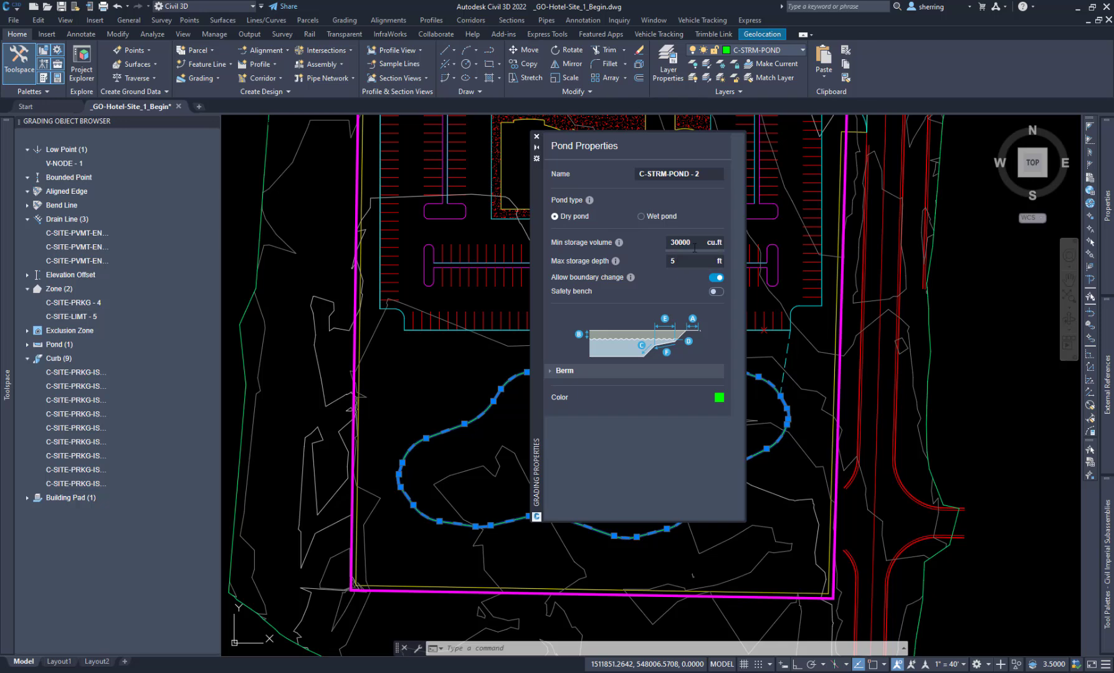
{"action": "left_click_drag", "start_coordinate": [694, 245], "coordinate": [670, 245]}
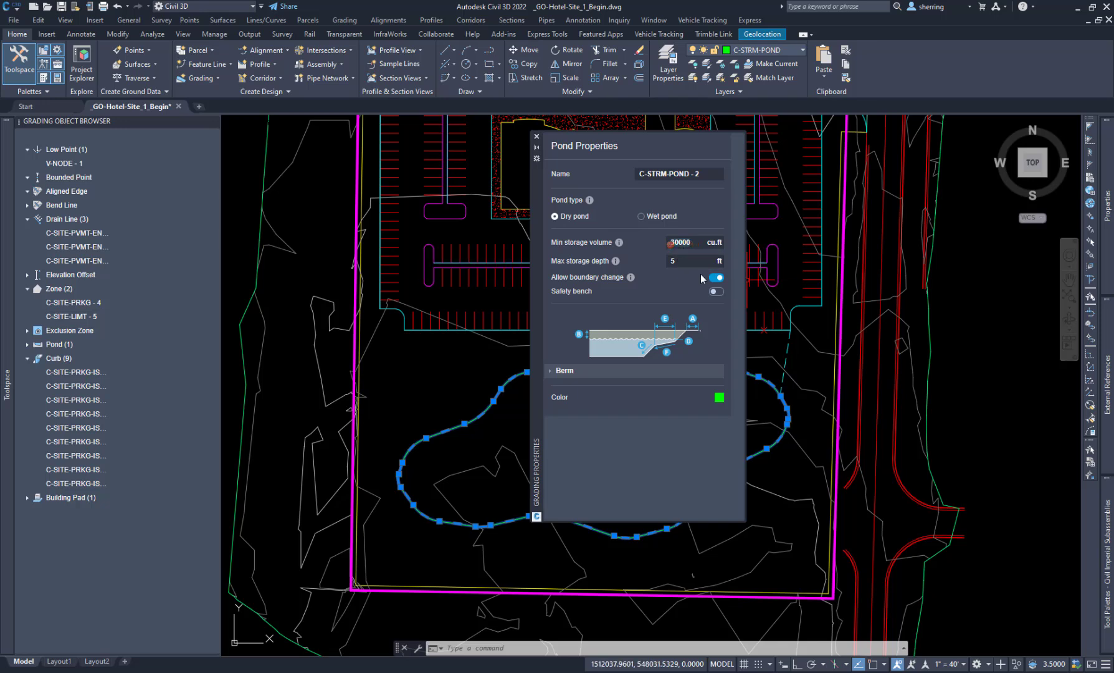
{"action": "type", "text": "5"}
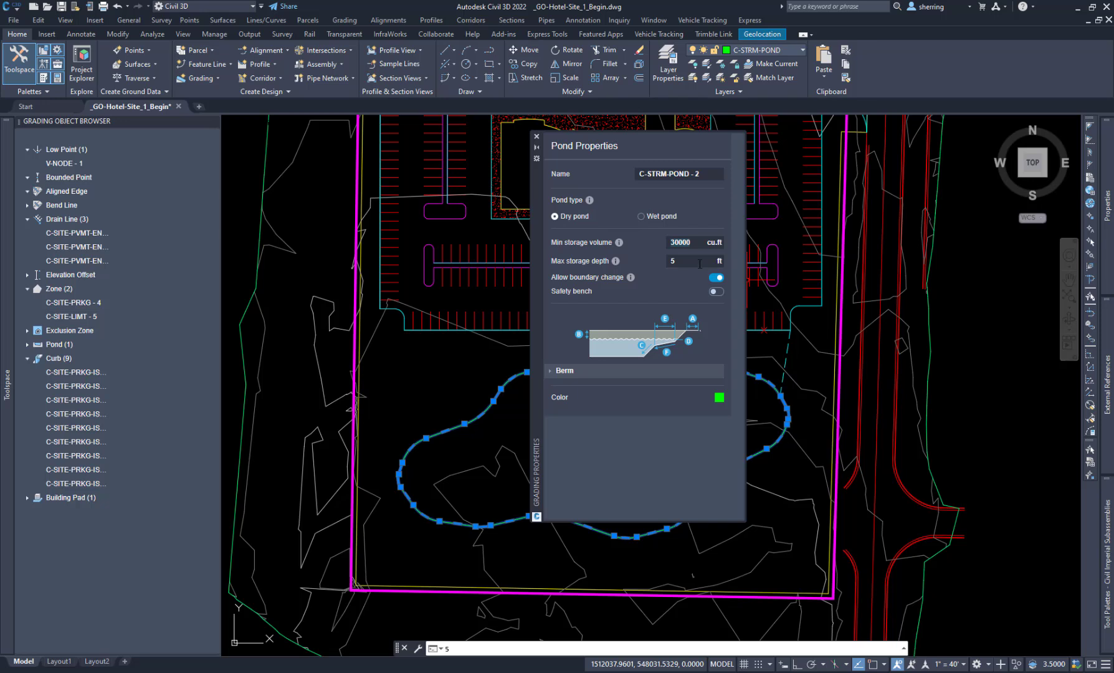
{"action": "left_click", "coordinate": [700, 246]}
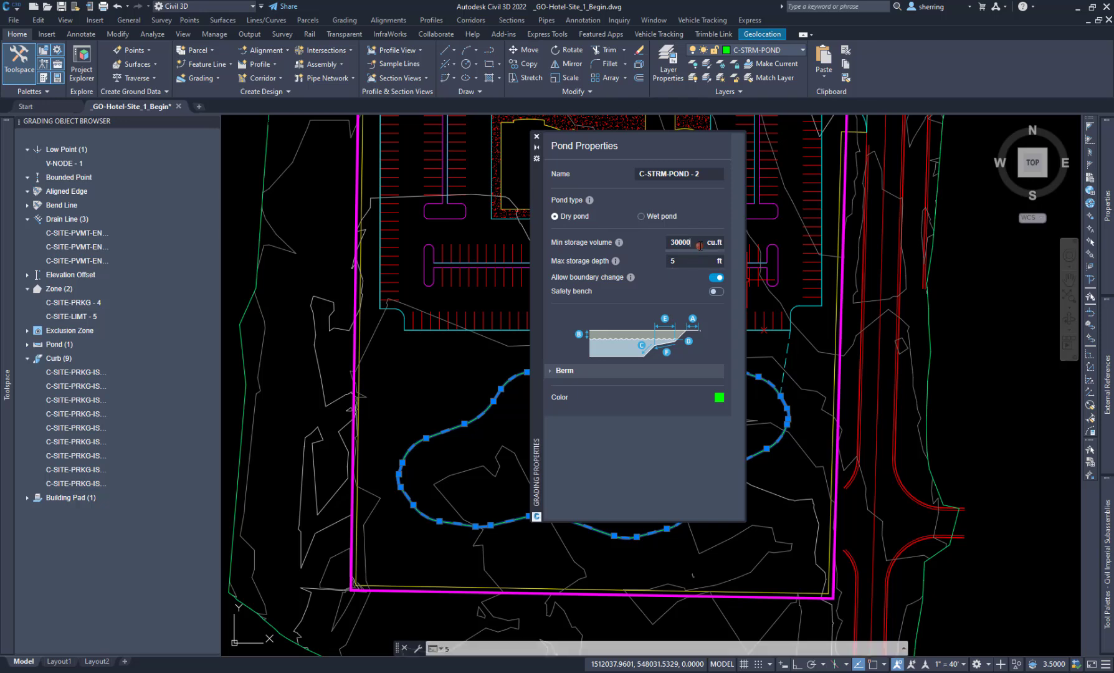
{"action": "key", "text": "BackSpace"}
{"action": "key", "text": "BackSpace"}
{"action": "key", "text": "BackSpace"}
{"action": "key", "text": "BackSpace"}
{"action": "type", "text": "200"}
{"action": "type", "text": "00"}
{"action": "left_click", "coordinate": [701, 246]}
{"action": "type", "text": "50"}
{"action": "left_click", "coordinate": [718, 292]}
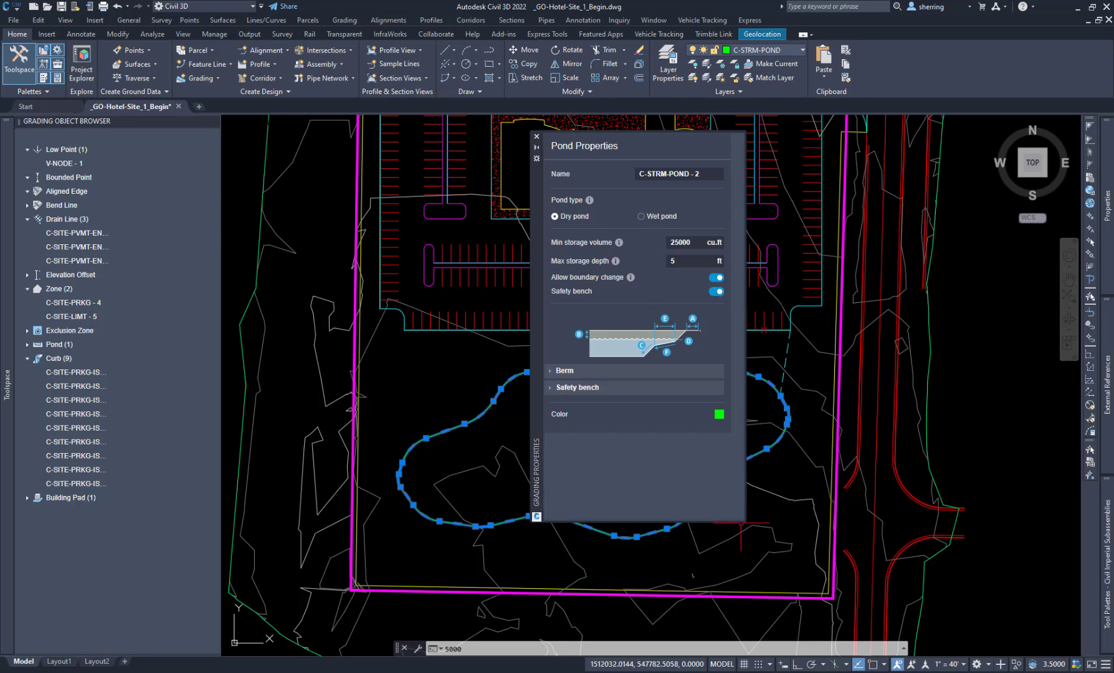
Set the pond's berm width to 5 ft, keeping the freeboard and inside slope values
{"action": "left_click_drag", "start_coordinate": [741, 535], "coordinate": [741, 597]}
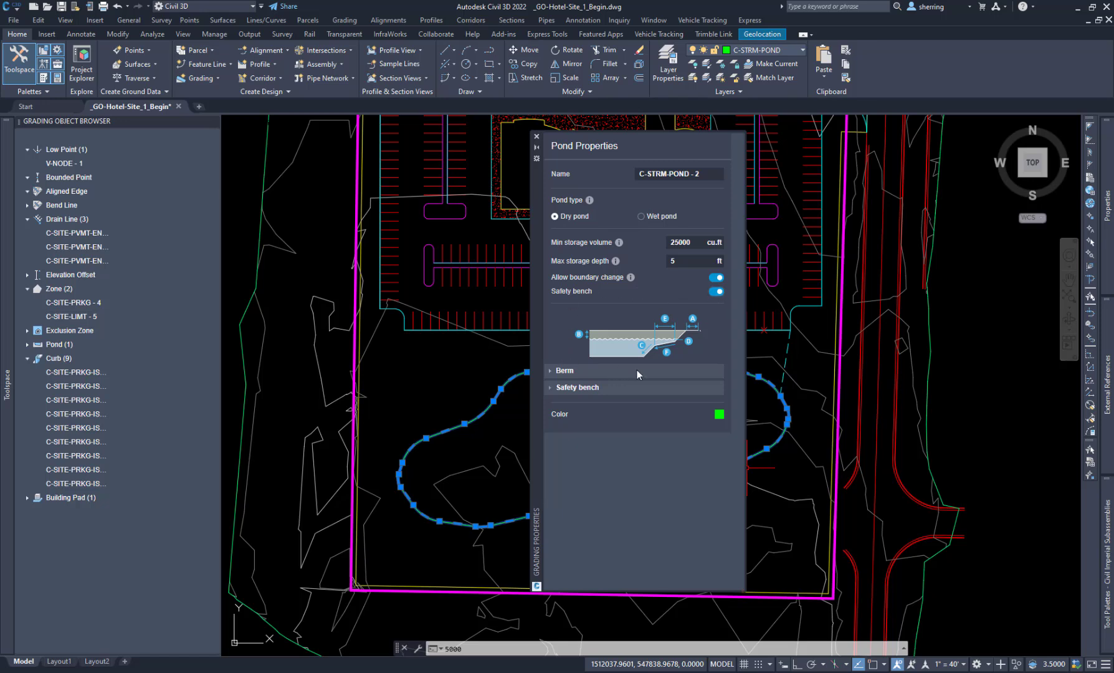
{"action": "left_click", "coordinate": [550, 371]}
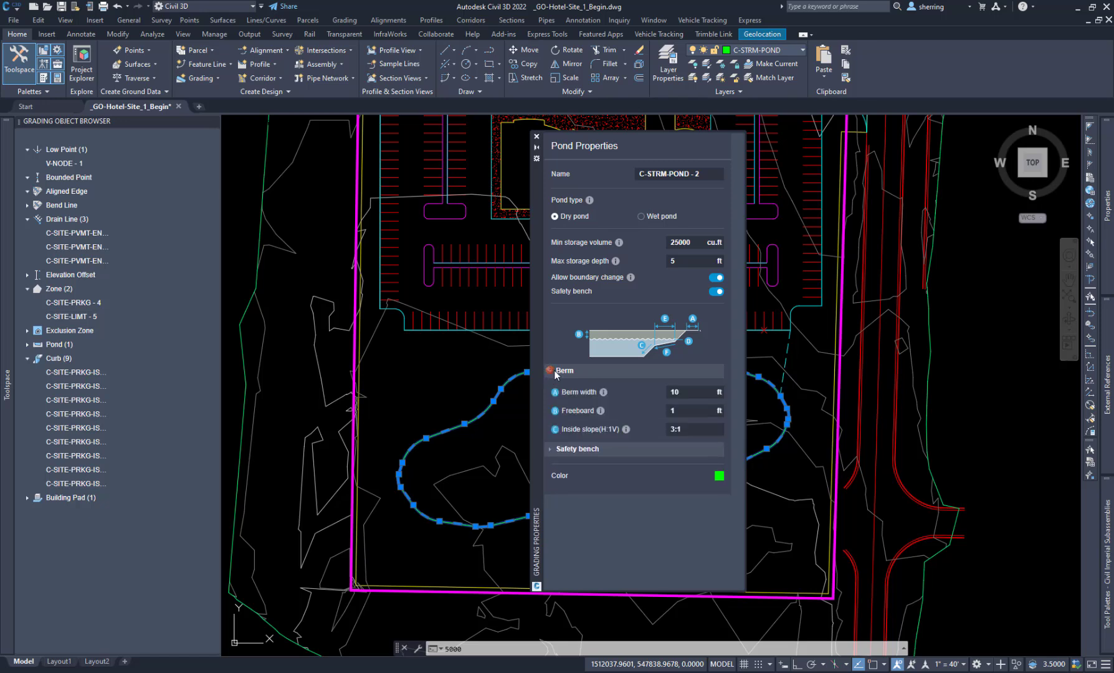
{"action": "left_click", "coordinate": [679, 395]}
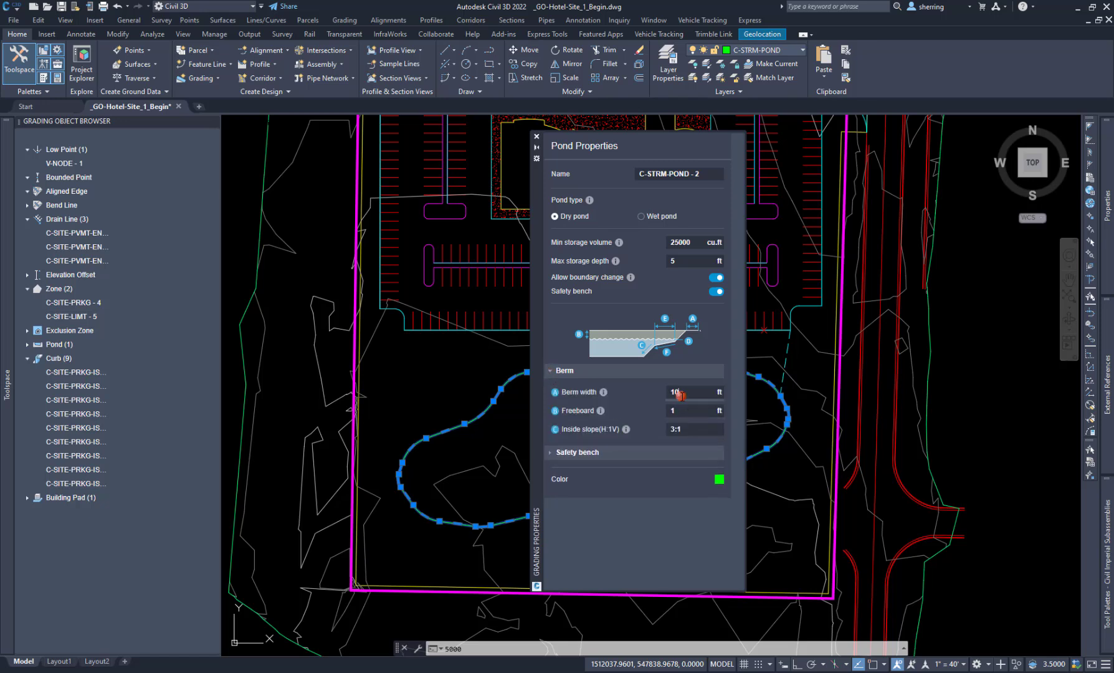
{"action": "key", "text": "BackSpace"}
{"action": "key", "text": "BackSpace"}
{"action": "type", "text": "5"}
{"action": "left_click", "coordinate": [683, 415]}
{"action": "left_click", "coordinate": [684, 429]}
Review the pond's safety bench depth, width and slope settings and close its properties
{"action": "left_click", "coordinate": [551, 453]}
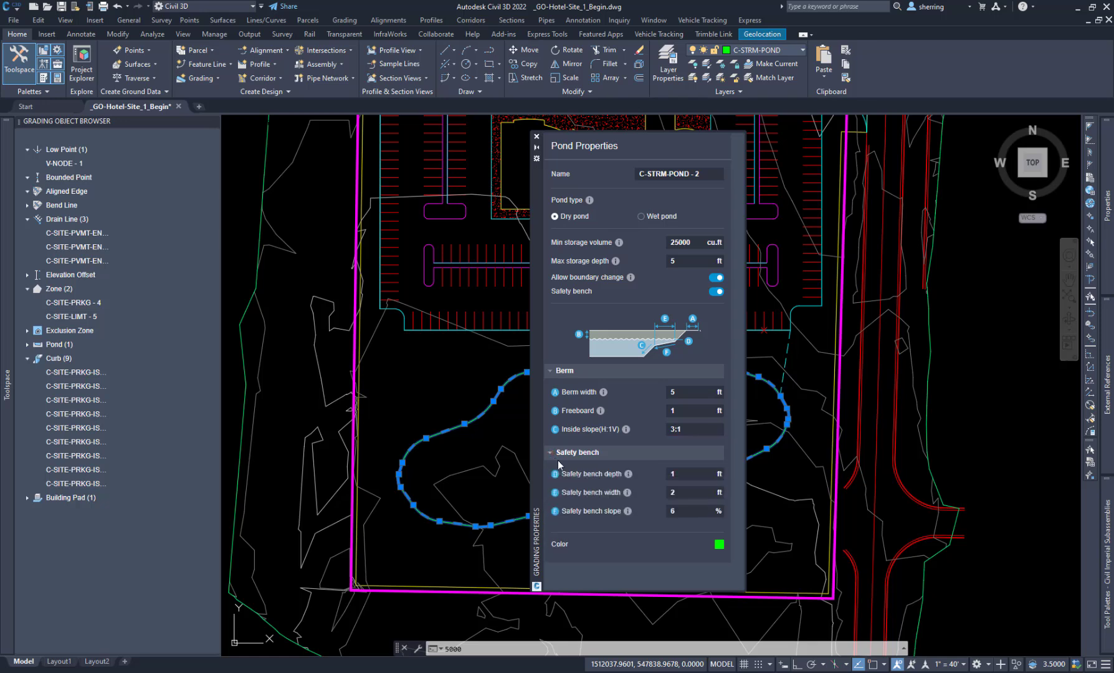
{"action": "left_click", "coordinate": [685, 475]}
{"action": "left_click", "coordinate": [686, 492]}
{"action": "left_click", "coordinate": [680, 510]}
{"action": "left_click", "coordinate": [537, 136]}
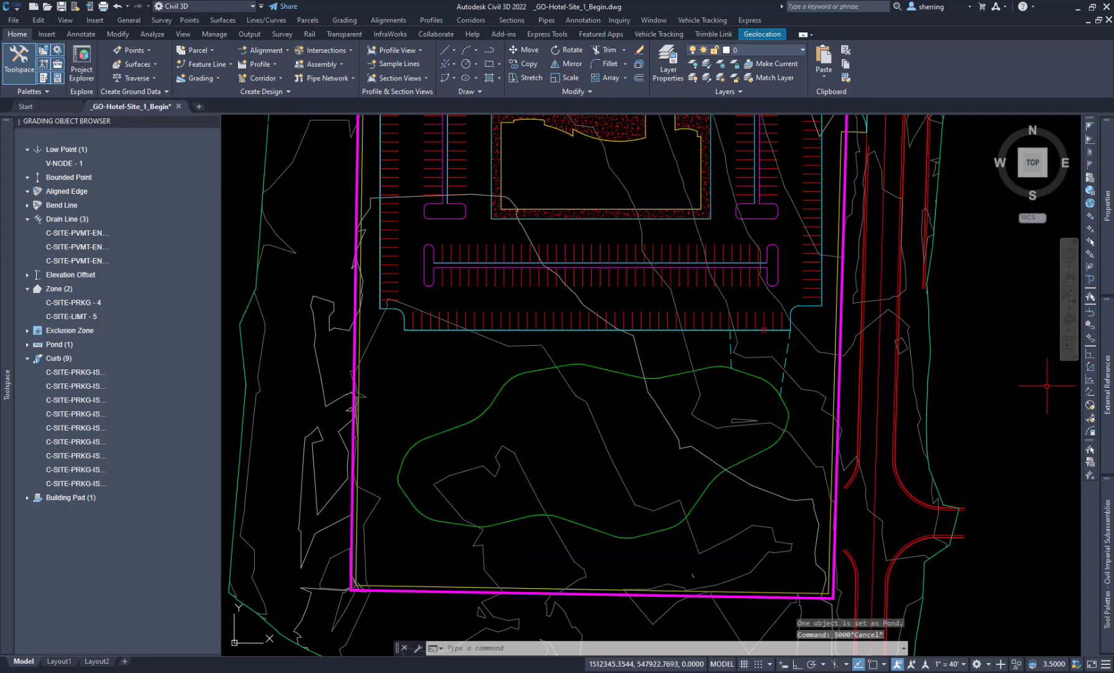
{"action": "mouse_move", "coordinate": [1108, 535]}
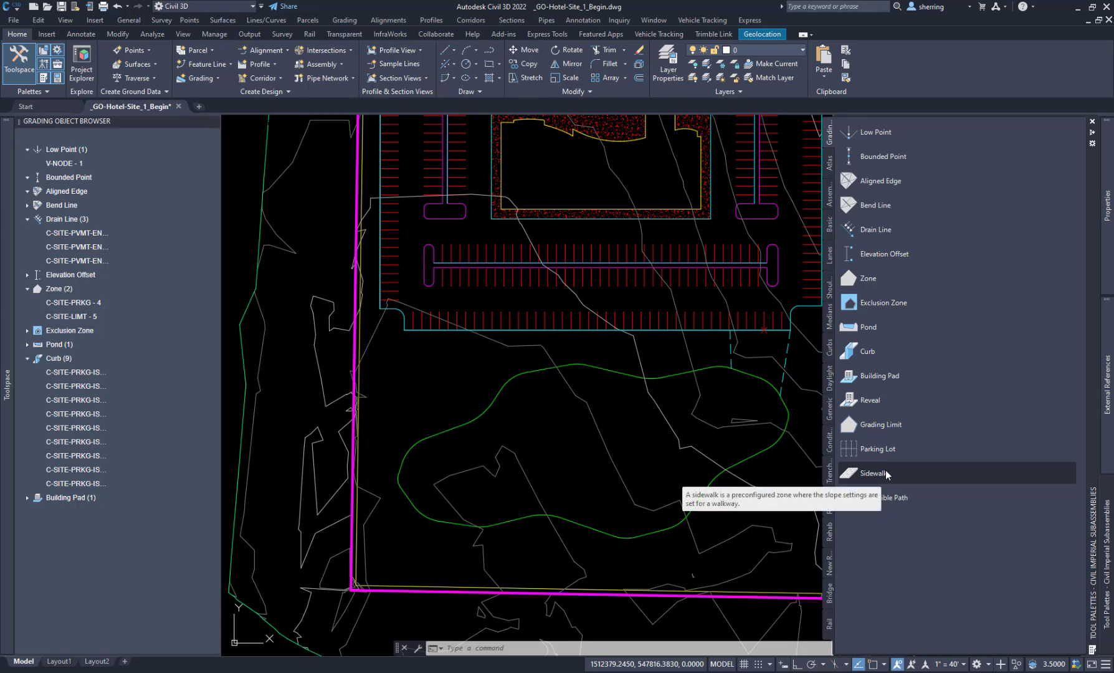
{"action": "left_click", "coordinate": [896, 500]}
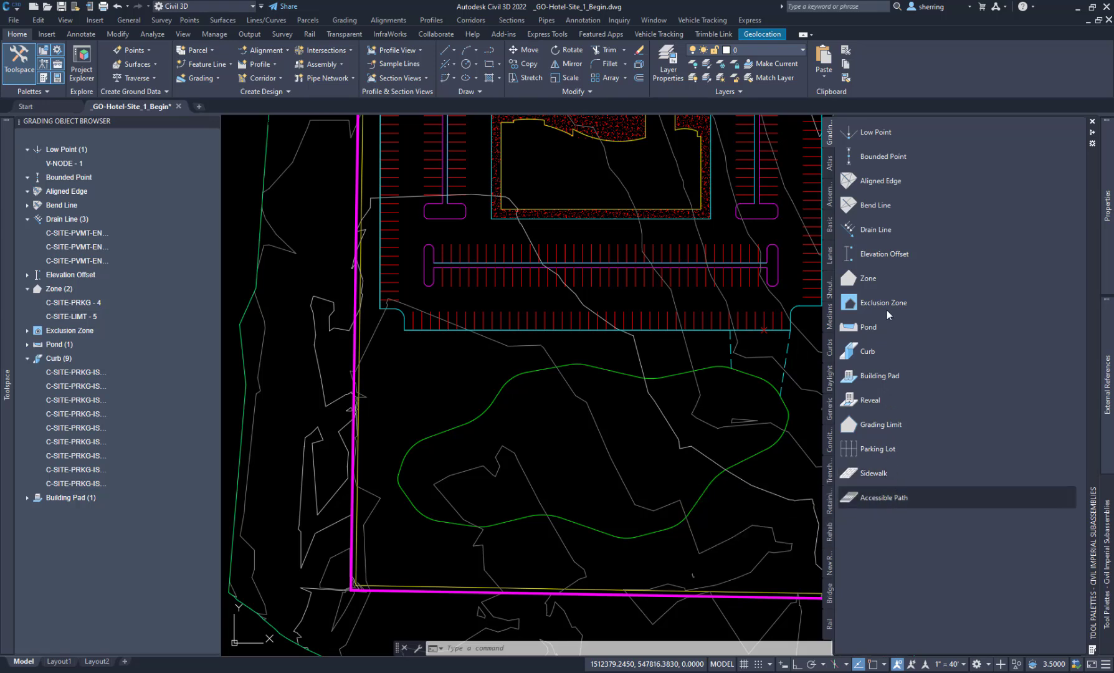